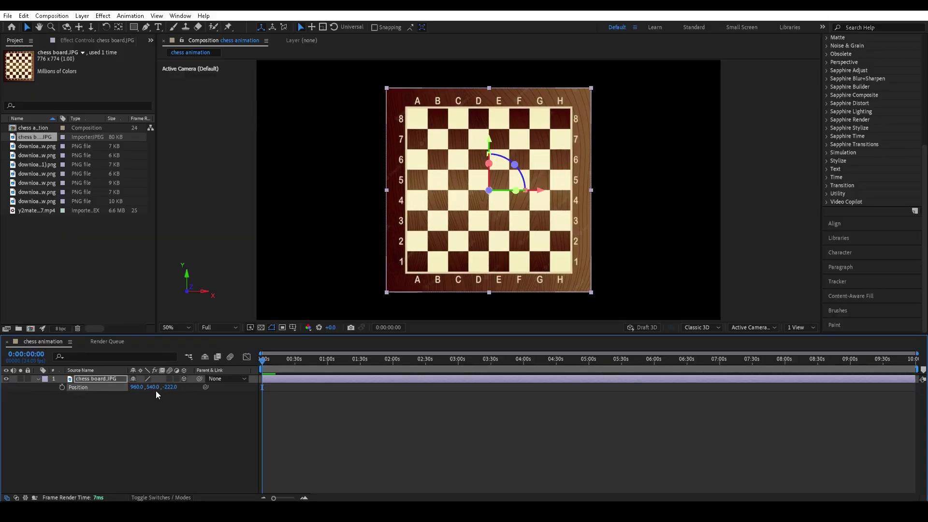
# Tilt the chess board layer to about -62° X rotation and move it forward to position 960, 578, -1898
pyautogui.press('r')
pyautogui.moveTo(141, 395); pyautogui.dragTo(115, 391)
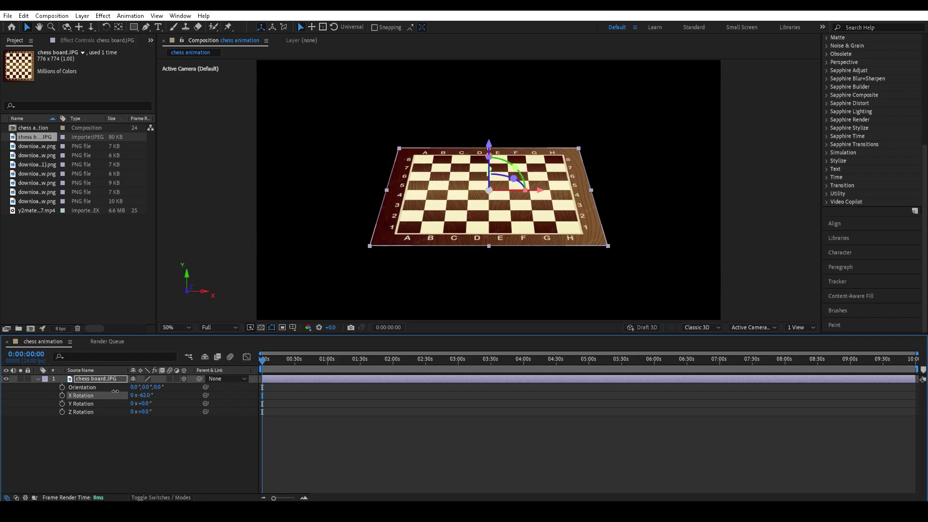
pyautogui.press('s')
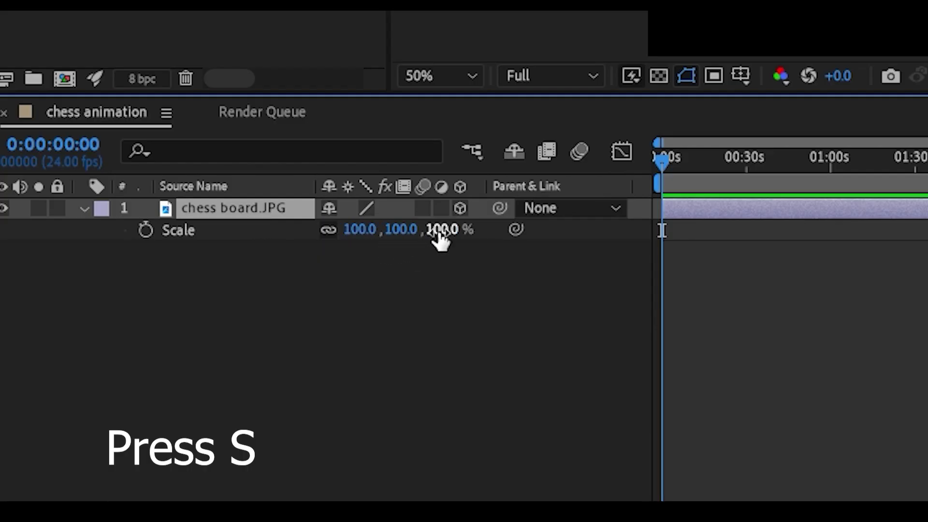
pyautogui.moveTo(175, 389); pyautogui.dragTo(207, 394)
pyautogui.moveTo(519, 250); pyautogui.dragTo(590, 260)
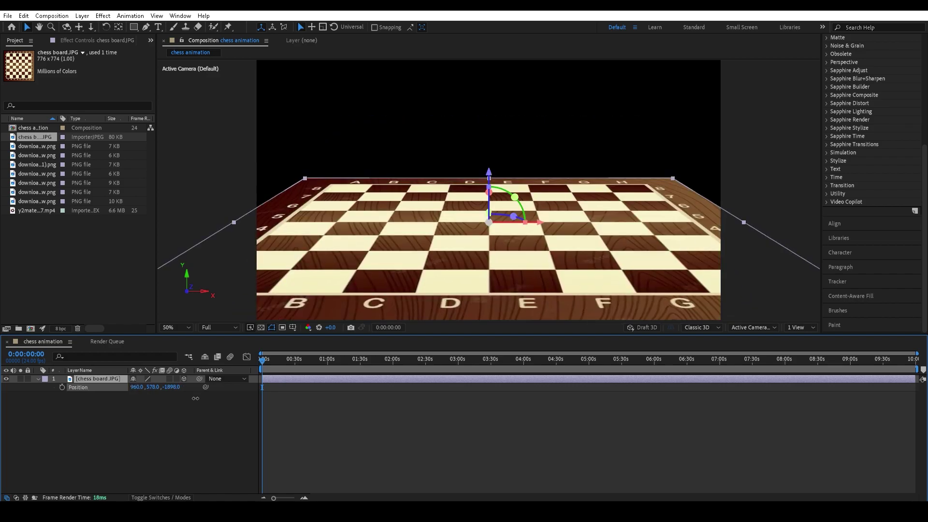
pyautogui.moveTo(190, 398); pyautogui.dragTo(193, 399)
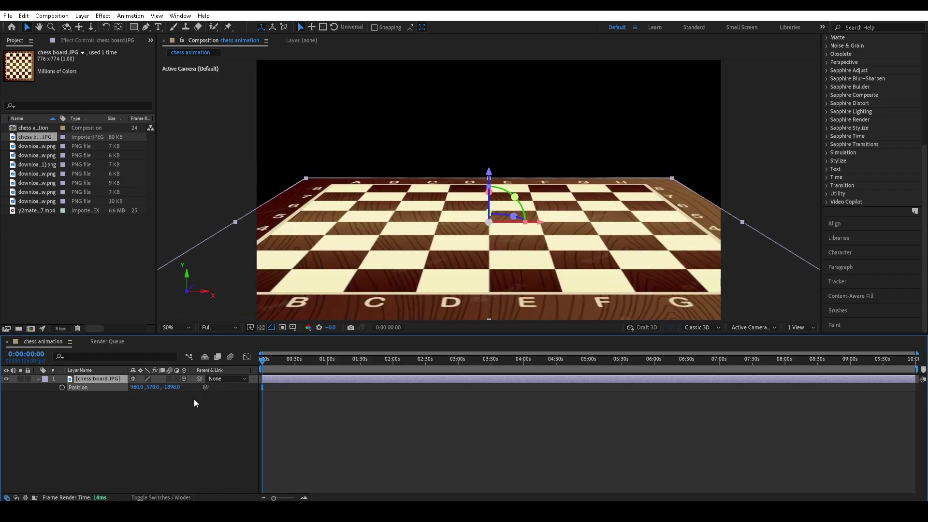
pyautogui.click(229, 431)
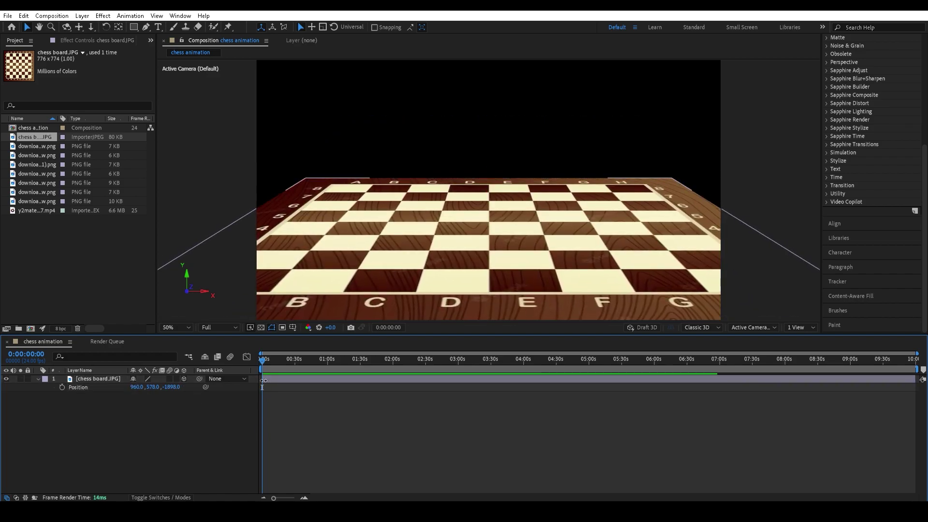
# Add all seven PNG figure images to the composition above the chess board layer
pyautogui.click(35, 201)
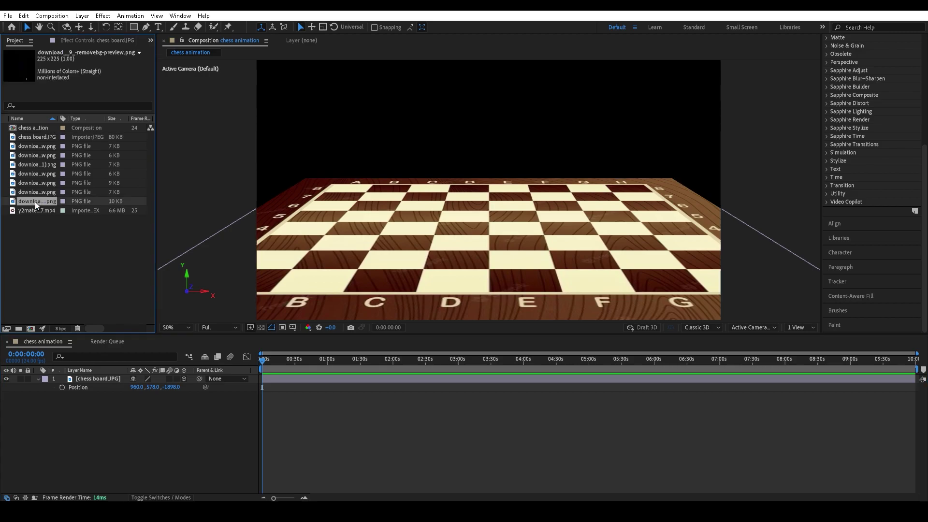
pyautogui.keyDown('shift'); pyautogui.click(34, 147); pyautogui.keyUp('shift')
pyautogui.moveTo(36, 147); pyautogui.dragTo(105, 376)
pyautogui.click(158, 469)
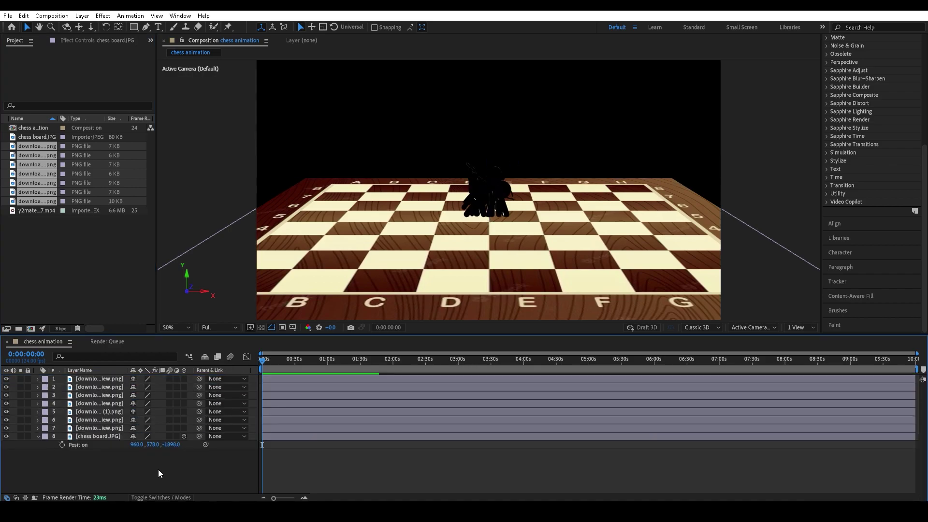
# Spread the first three figure layers apart by positioning them at 960, 825; 672, 540; and 1359, 540
pyautogui.click(94, 377)
pyautogui.press('p')
pyautogui.moveTo(152, 387); pyautogui.dragTo(237, 399)
pyautogui.click(101, 397)
pyautogui.press('p')
pyautogui.moveTo(137, 403); pyautogui.dragTo(4, 408)
pyautogui.click(101, 412)
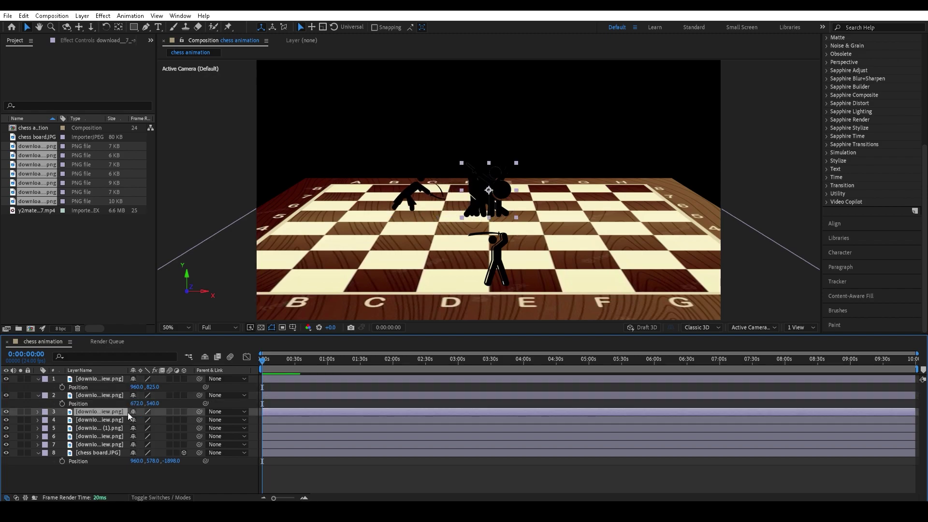
pyautogui.press('p')
pyautogui.moveTo(137, 420); pyautogui.dragTo(330, 420)
# Spread the remaining four figure layers over the board at 667, 660; 1148, 687; 1490, 732; and 960, 570
pyautogui.click(99, 428)
pyautogui.press('p')
pyautogui.moveTo(151, 436); pyautogui.dragTo(210, 435)
pyautogui.moveTo(137, 436); pyautogui.dragTo(1, 437)
pyautogui.click(99, 444)
pyautogui.press('p')
pyautogui.moveTo(138, 453); pyautogui.dragTo(228, 452)
pyautogui.moveTo(152, 452); pyautogui.dragTo(223, 454)
pyautogui.click(99, 460)
pyautogui.press('p')
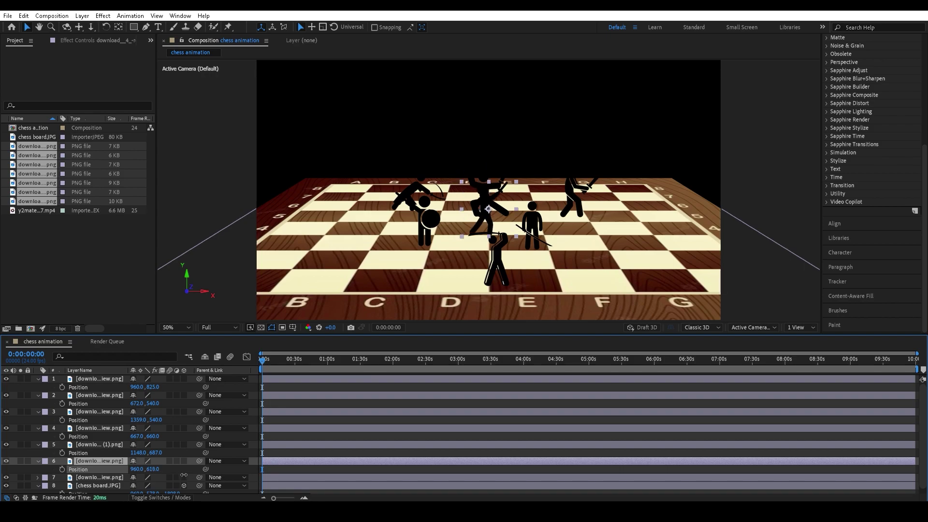
# Delete the archer figure's layer from the composition
pyautogui.scroll(1, 96, 464)
pyautogui.click(97, 428)
pyautogui.click(409, 192)
pyautogui.press('Delete')
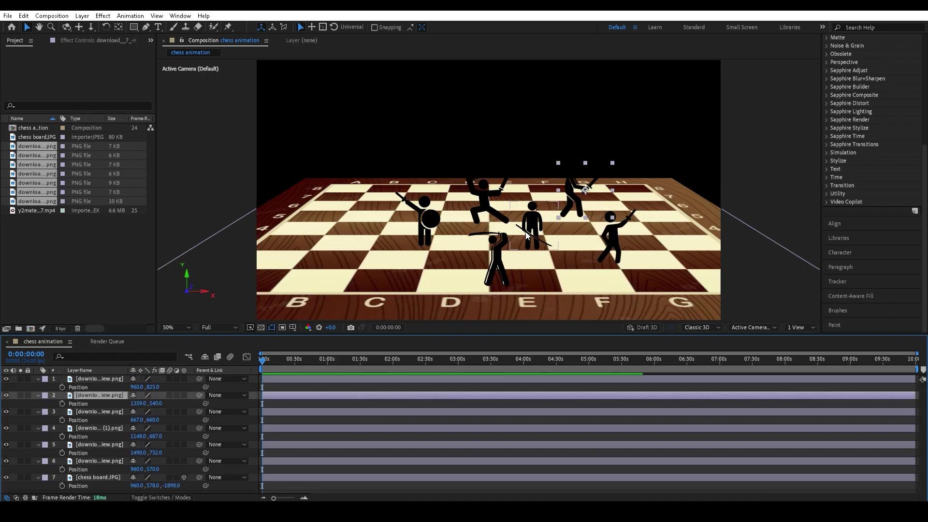
# Move three figures along the board's left edge to about 18, 729; 216, 598; and 387, 466, and the shield figure to about 1827, 730
pyautogui.click(101, 380)
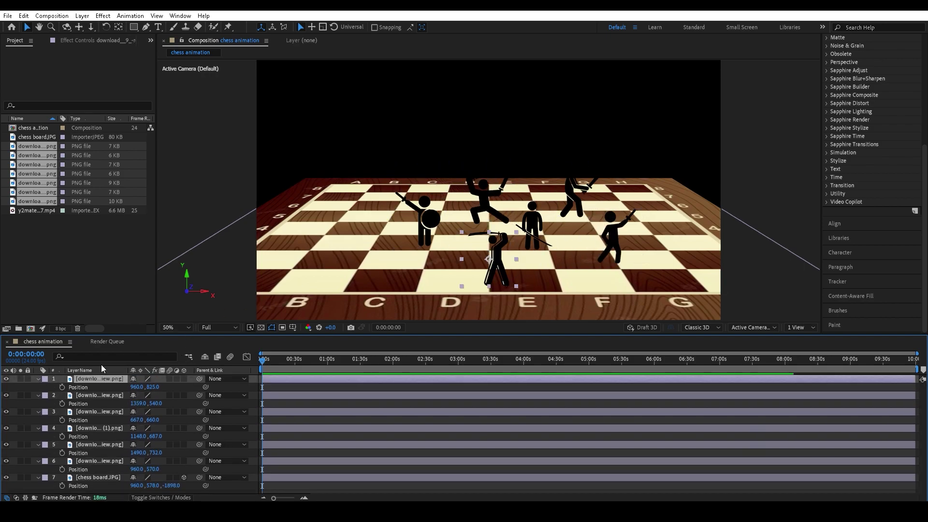
pyautogui.moveTo(492, 269); pyautogui.dragTo(270, 247)
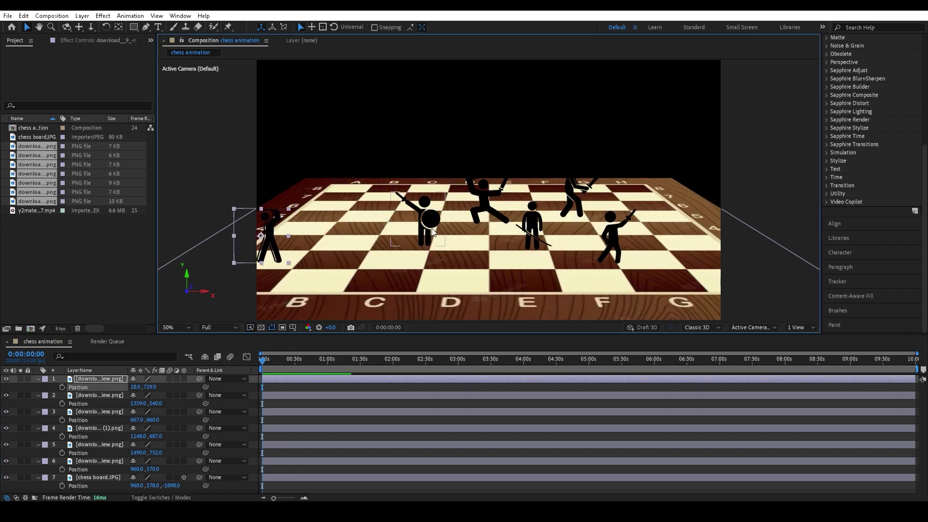
pyautogui.moveTo(428, 231); pyautogui.dragTo(699, 243)
pyautogui.moveTo(610, 244); pyautogui.dragTo(302, 210)
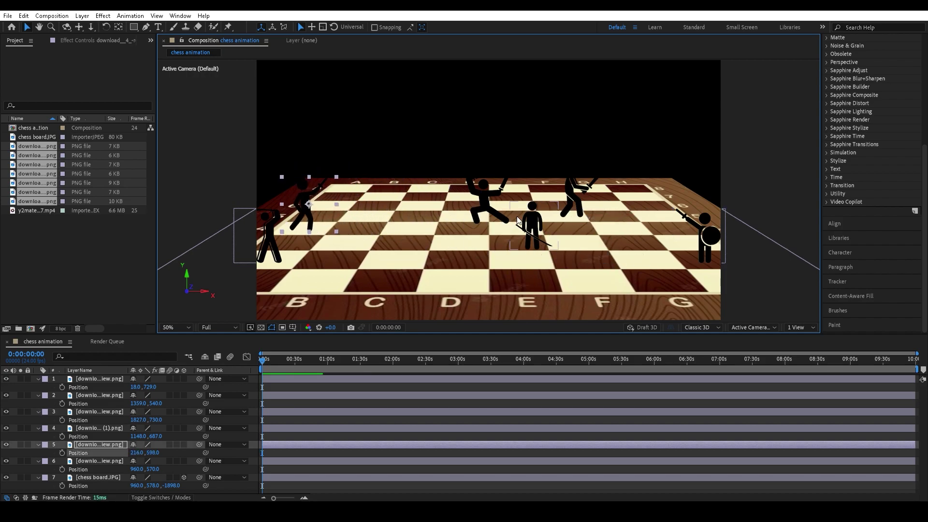
pyautogui.moveTo(574, 201); pyautogui.dragTo(335, 191)
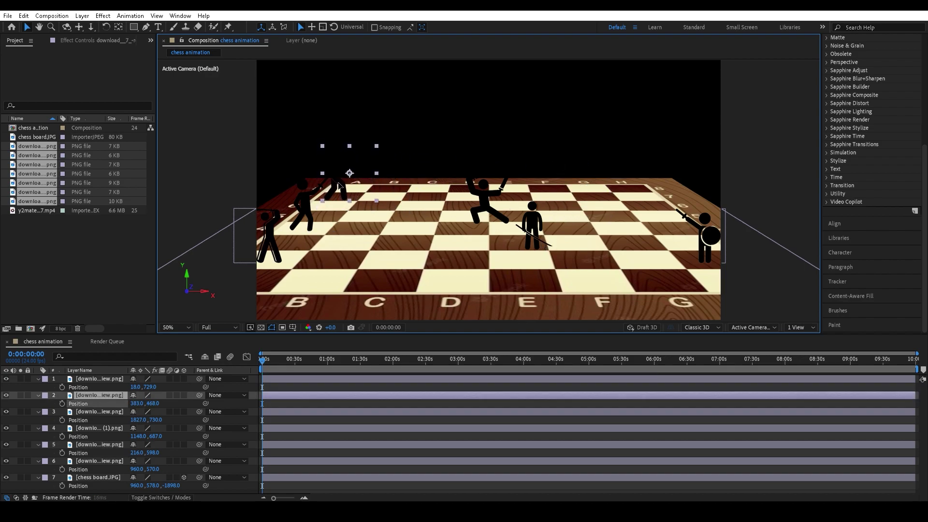
# Add the smoke video clip beneath the chess board layer as the scene's background
pyautogui.click(65, 251)
pyautogui.moveTo(30, 211); pyautogui.dragTo(99, 494)
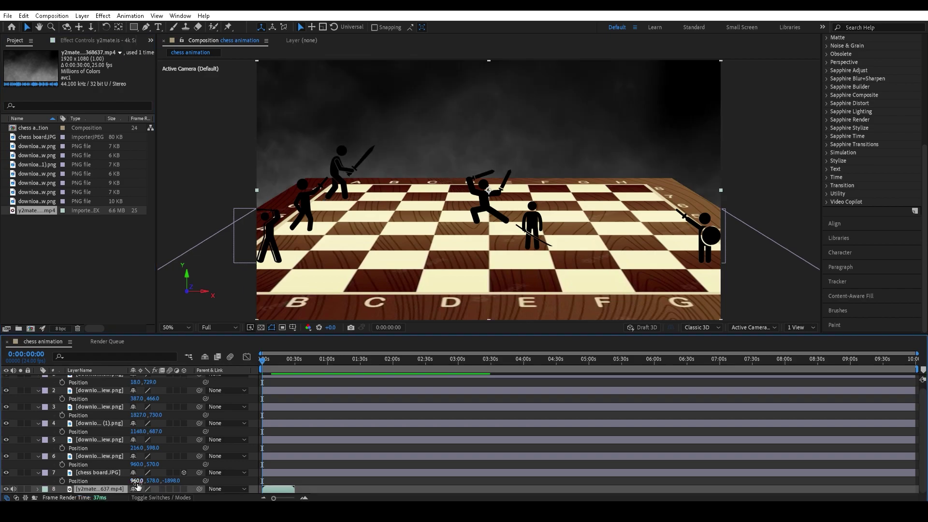
pyautogui.moveTo(266, 360)
pyautogui.mouseDown()
pyautogui.moveTo(298, 359)
pyautogui.moveTo(255, 363)
pyautogui.mouseUp()
pyautogui.click(75, 298)
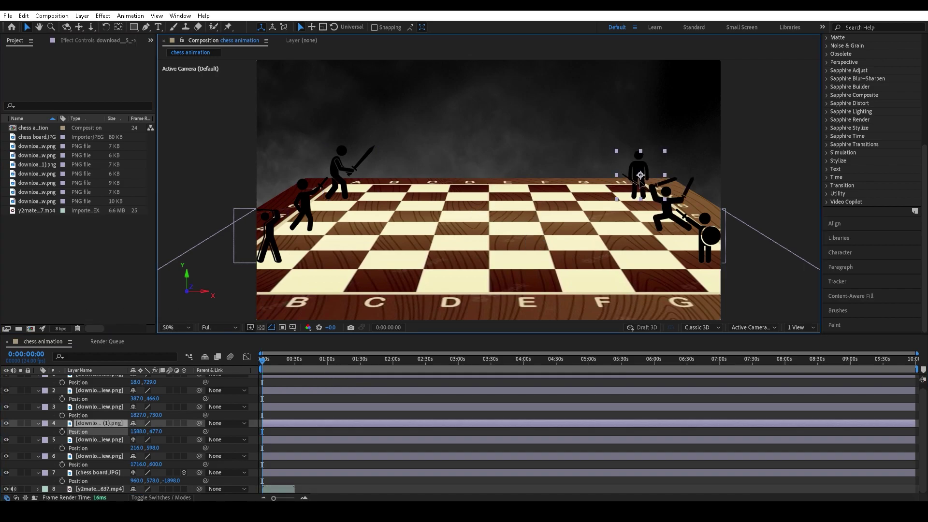
# Move the layer of the rear swordsman on the board's left edge below the shield figure's layer
pyautogui.scroll(1, 101, 401)
pyautogui.click(98, 379)
pyautogui.click(94, 394)
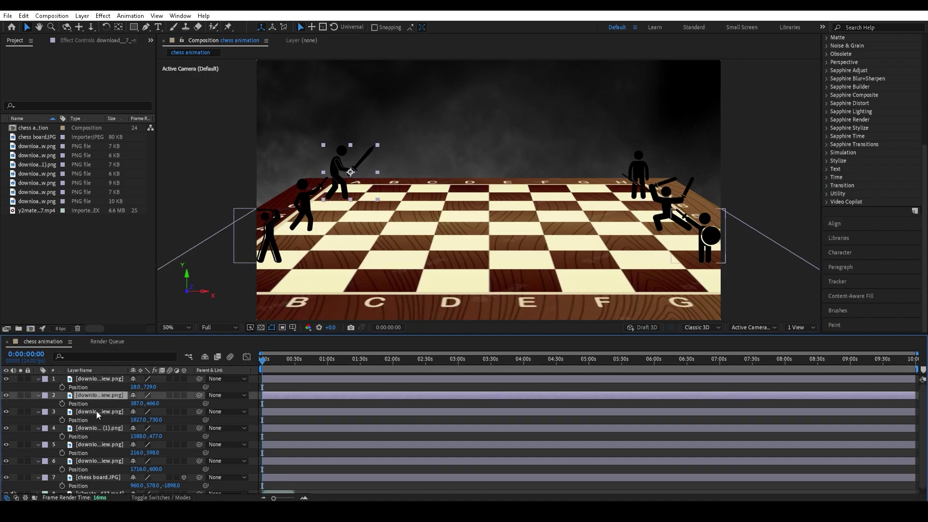
pyautogui.click(96, 410)
pyautogui.click(100, 399)
pyautogui.moveTo(99, 398)
pyautogui.mouseDown()
pyautogui.moveTo(102, 418)
pyautogui.moveTo(96, 410)
pyautogui.mouseUp()
# Move the middle left-edge figure's layer to second in the stack and the shield figure's layer below the rear swordsman's
pyautogui.click(94, 431)
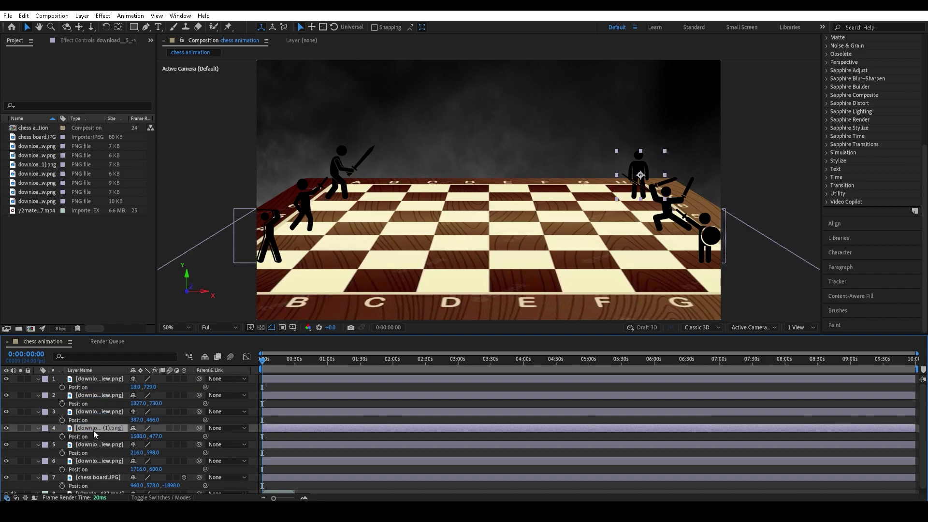
pyautogui.click(94, 441)
pyautogui.moveTo(93, 443); pyautogui.dragTo(105, 397)
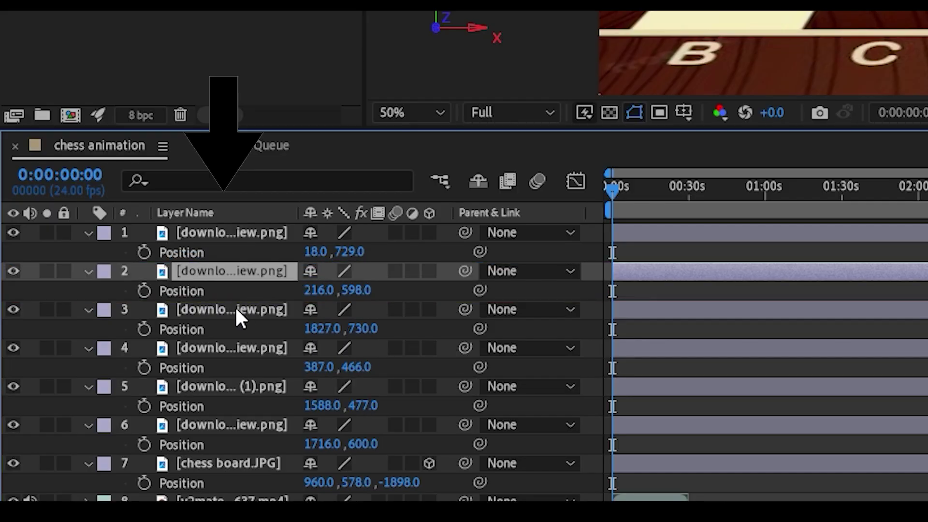
pyautogui.moveTo(235, 306); pyautogui.dragTo(234, 372)
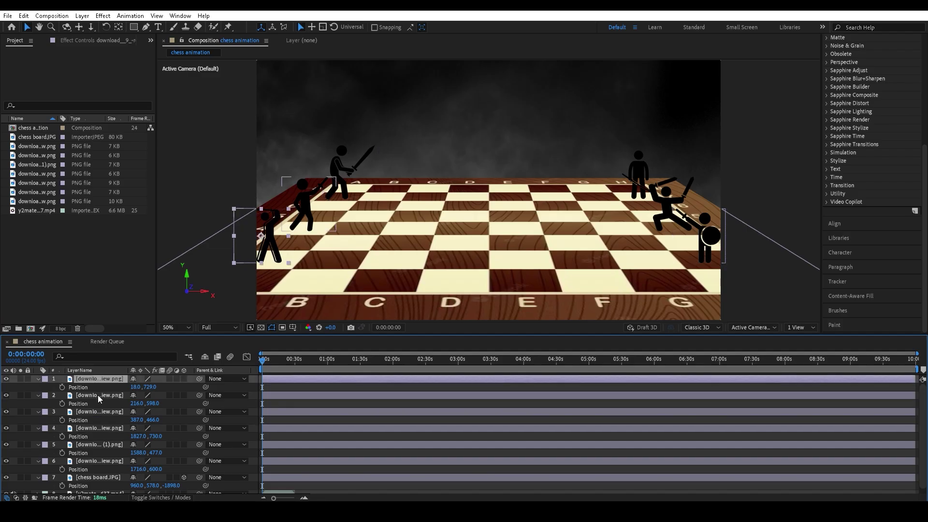
# Move the lunging twin-sword figure's layer above the layer of the standing figure at the board's far right corner
pyautogui.click(97, 395)
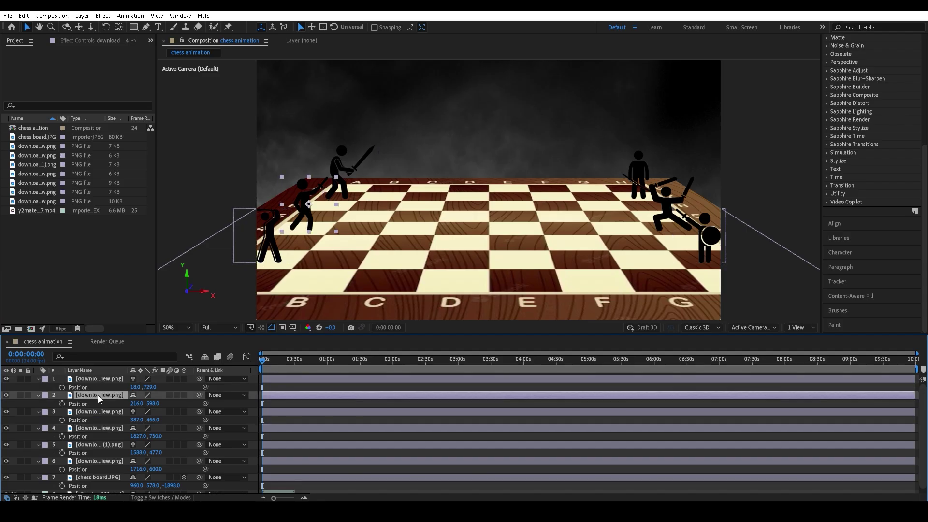
pyautogui.click(98, 410)
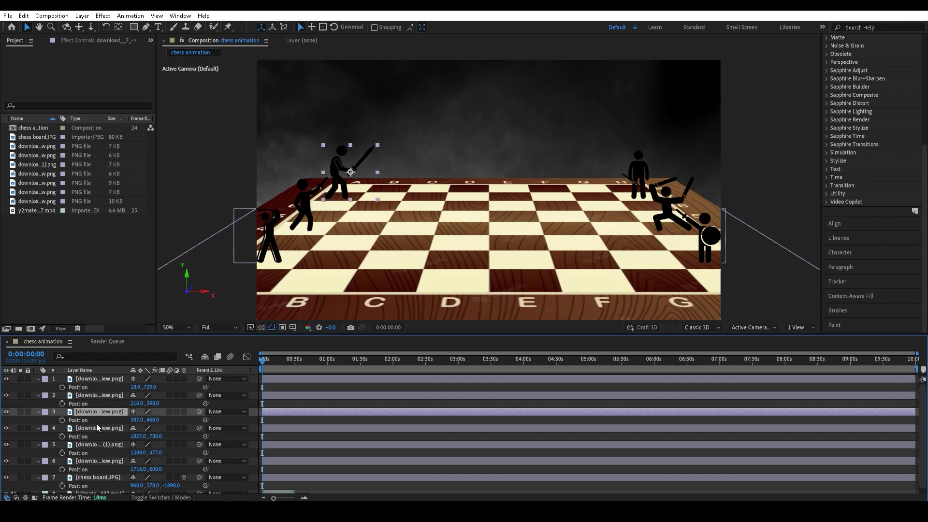
pyautogui.click(96, 426)
pyautogui.click(97, 441)
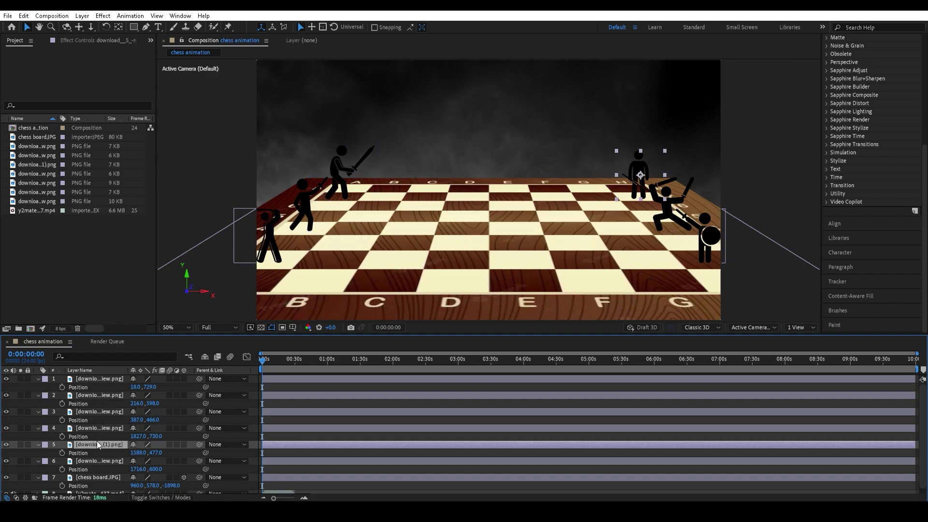
pyautogui.moveTo(97, 459); pyautogui.dragTo(99, 442)
# Check each layer's stacking order against the figures' front-to-back placement on the board
pyautogui.click(93, 380)
pyautogui.click(96, 395)
pyautogui.click(96, 411)
pyautogui.click(95, 427)
pyautogui.click(95, 444)
pyautogui.click(87, 461)
pyautogui.click(84, 478)
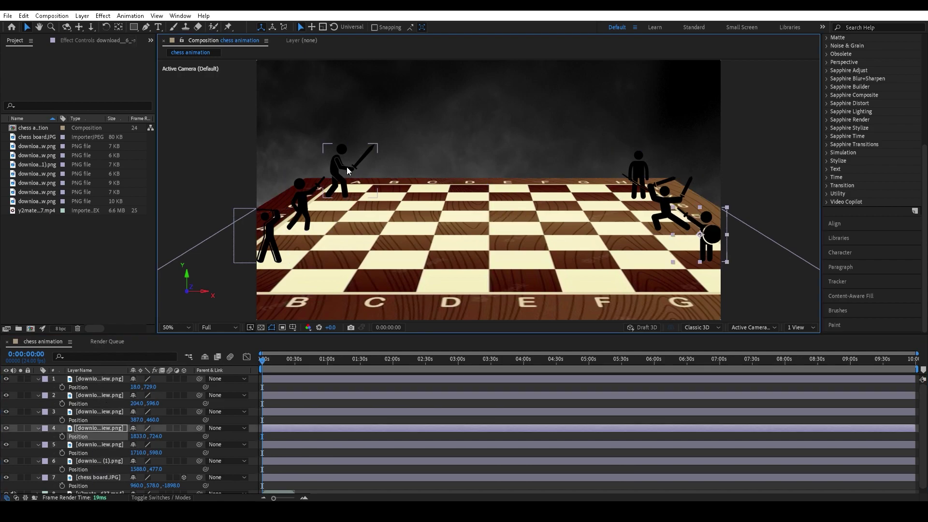
# Scale the rear swordsman on the board's left edge to 70% and lower him onto the back corner of the board
pyautogui.click(346, 167)
pyautogui.press('s')
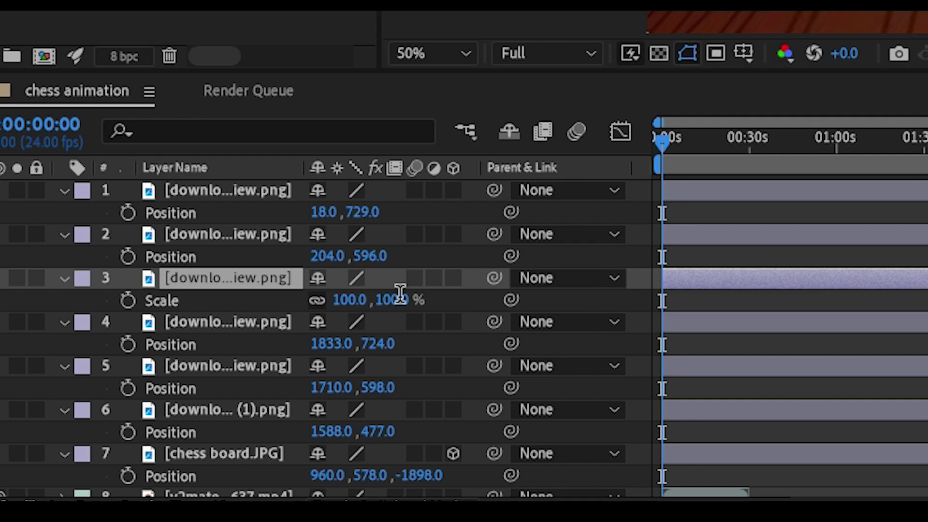
pyautogui.click(400, 296)
pyautogui.write('80')
pyautogui.press('Return')
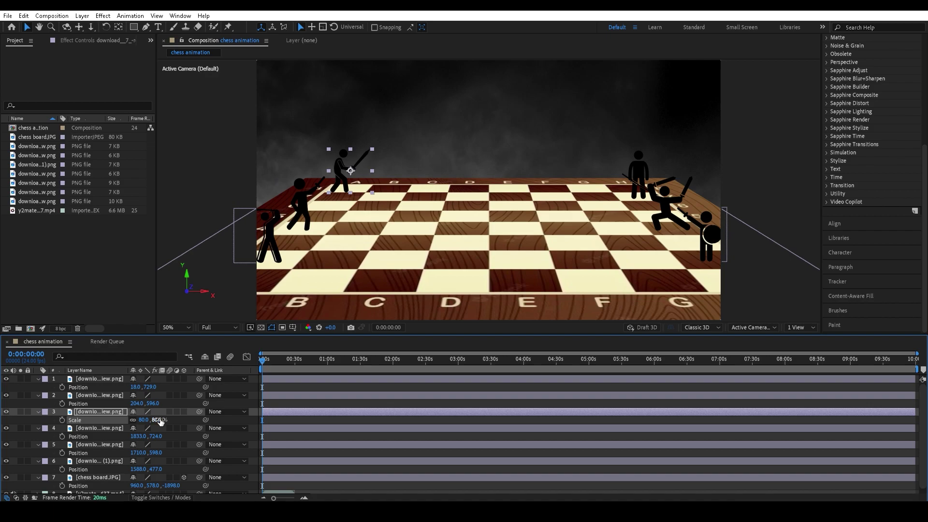
pyautogui.write('70')
pyautogui.press('Return')
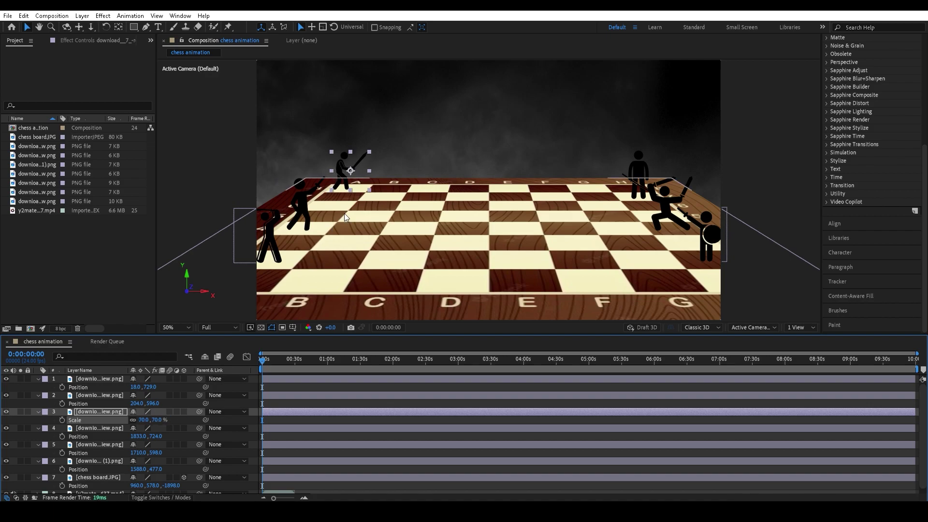
pyautogui.moveTo(349, 166); pyautogui.dragTo(348, 175)
pyautogui.click(531, 220)
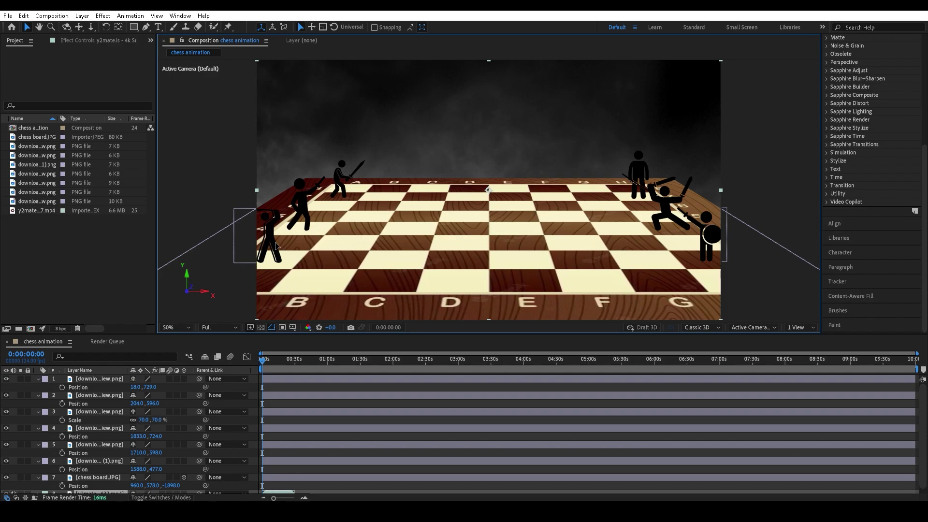
# Scale the front figure on the board's left edge to 110%
pyautogui.click(94, 379)
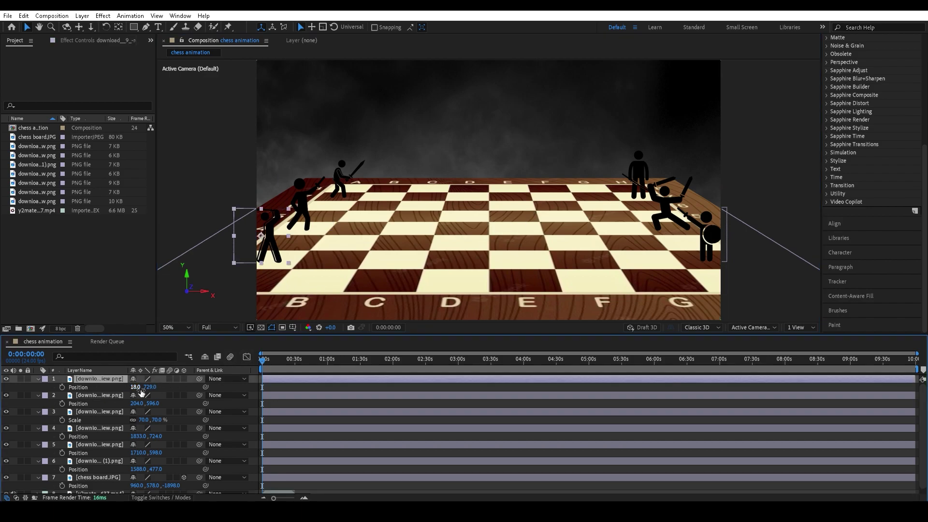
pyautogui.press('s')
pyautogui.click(164, 387)
pyautogui.write('110')
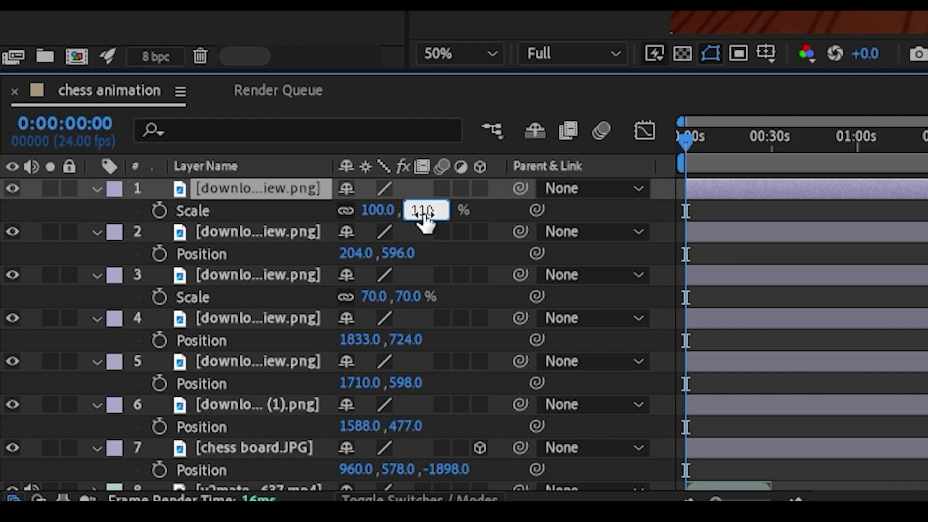
pyautogui.press('Return')
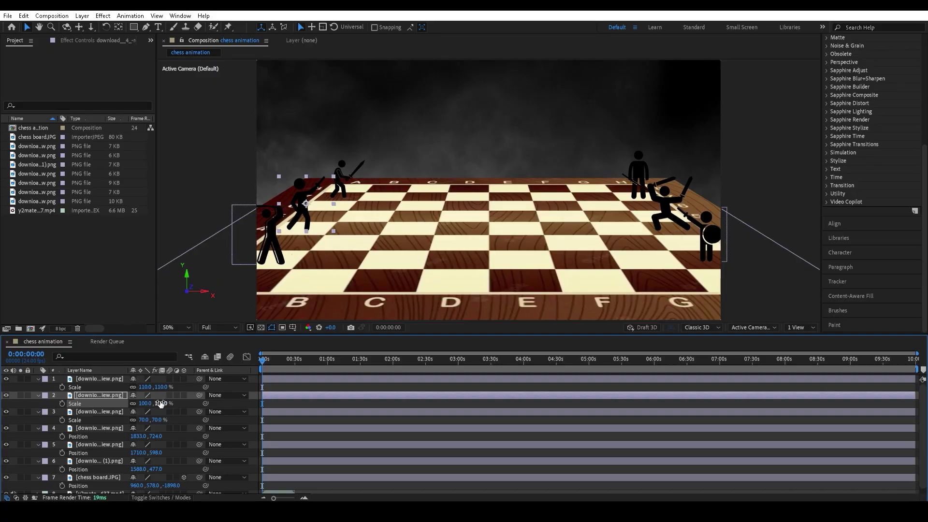
# Scale the middle figure on the board's left edge to 95%
pyautogui.click(419, 253)
pyautogui.write('95')
pyautogui.press('Return')
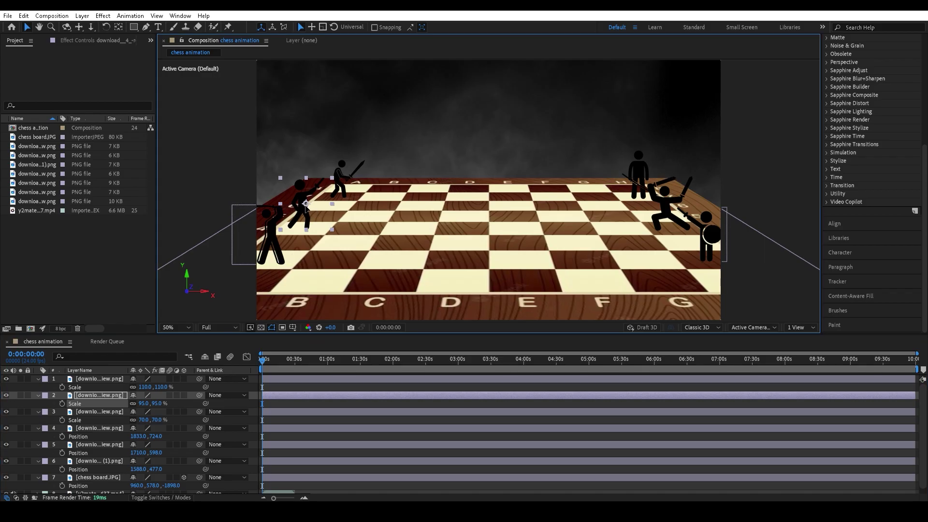
# Scale the standing figure at the board's far right corner to 80%
pyautogui.click(647, 177)
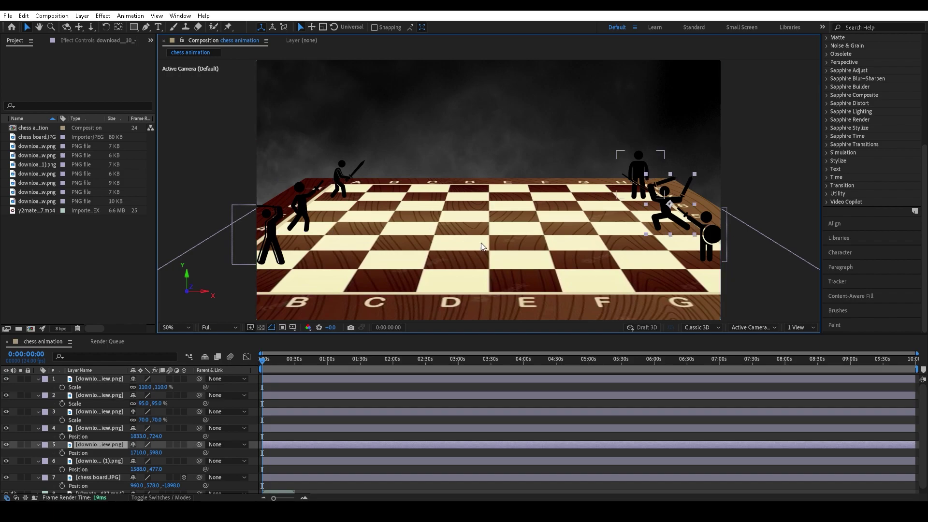
pyautogui.click(643, 174)
pyautogui.press('s')
pyautogui.click(163, 469)
pyautogui.write('8')
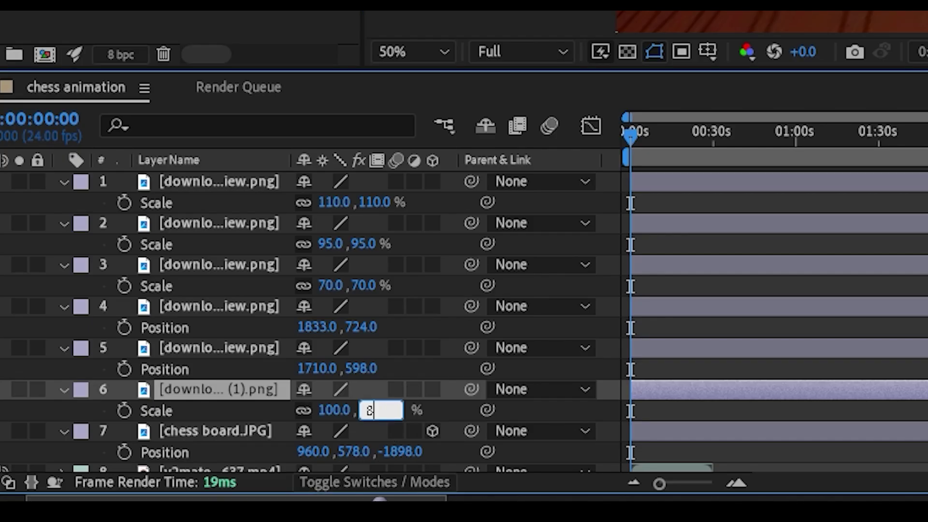
pyautogui.write('0')
pyautogui.press('Return')
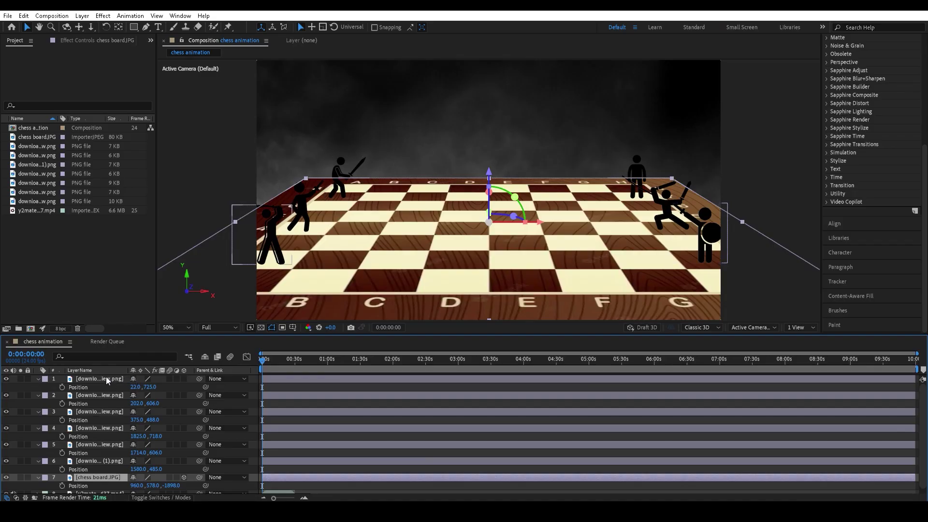
# Start Position keyframing at frame zero for all six stick-figure layers
pyautogui.click(62, 387)
pyautogui.click(62, 403)
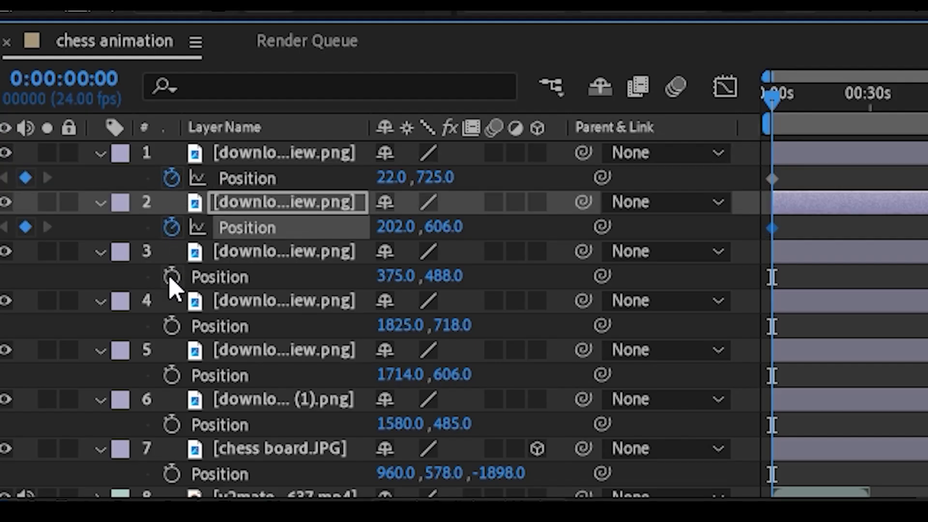
pyautogui.click(171, 277)
pyautogui.click(171, 326)
pyautogui.click(171, 375)
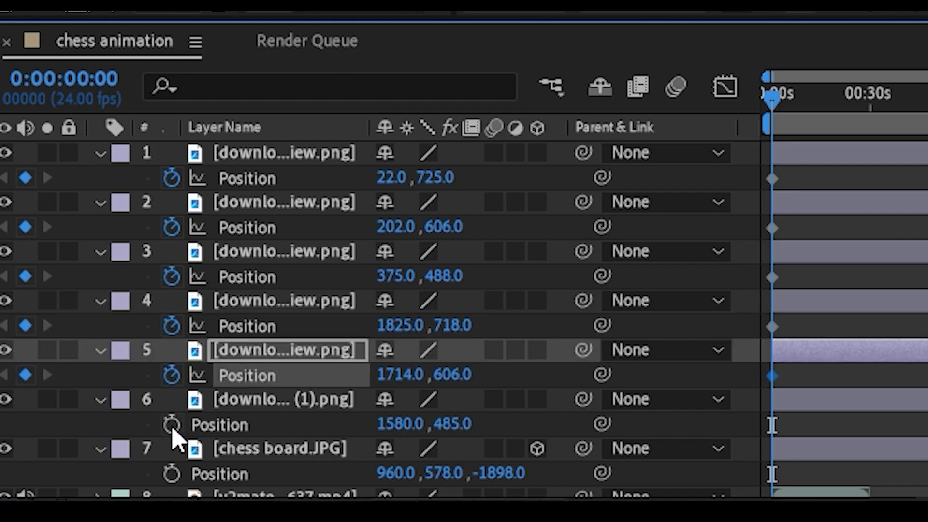
pyautogui.click(171, 424)
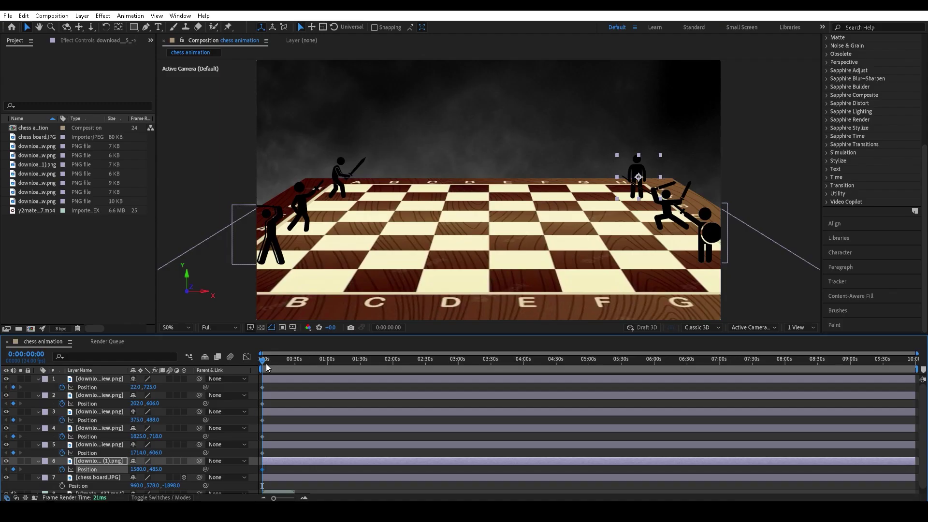
# Move the starting position keyframes of all six figures together to about 8 seconds and preview the result
pyautogui.moveTo(275, 389); pyautogui.dragTo(254, 470)
pyautogui.moveTo(263, 387); pyautogui.dragTo(272, 387)
pyautogui.press('space')
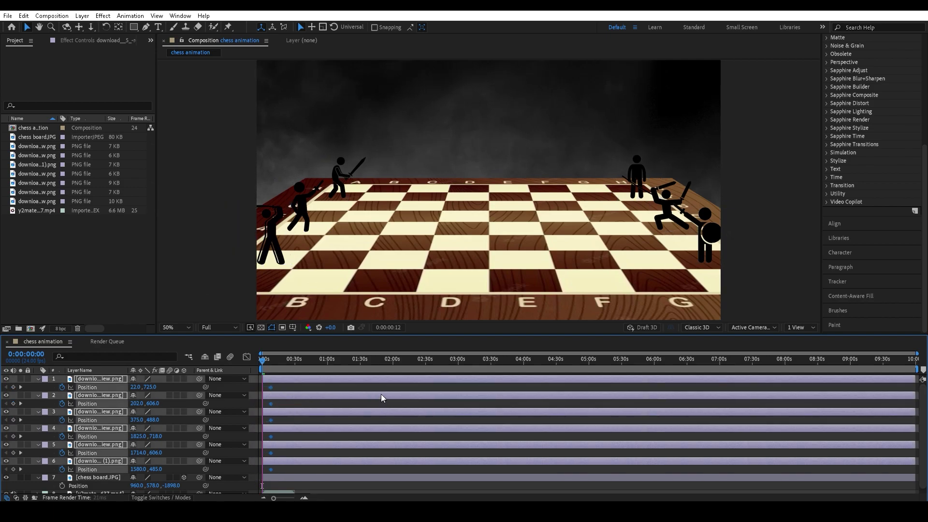
pyautogui.press('space')
# Shift the starting position keyframes of all six figures together to about 12 frames
pyautogui.click(303, 497)
pyautogui.click(303, 497)
pyautogui.click(303, 498)
pyautogui.click(303, 497)
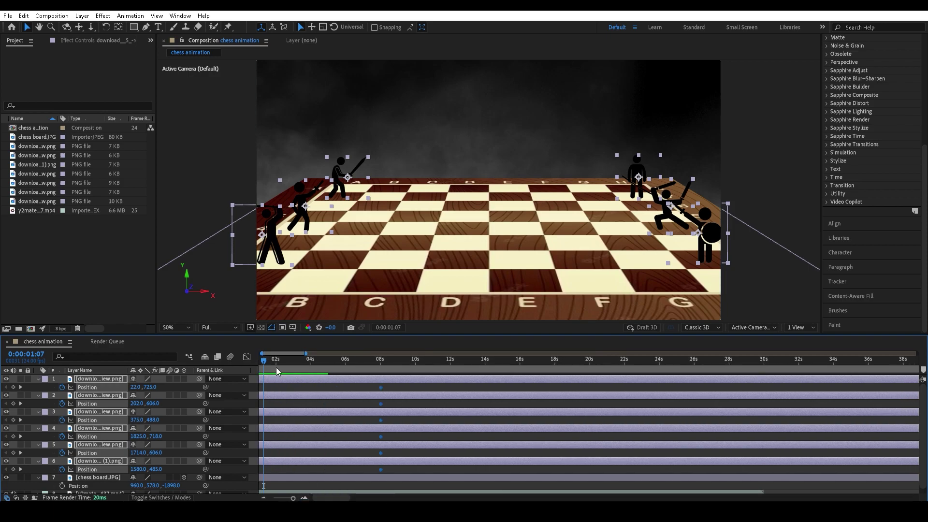
pyautogui.press('Home')
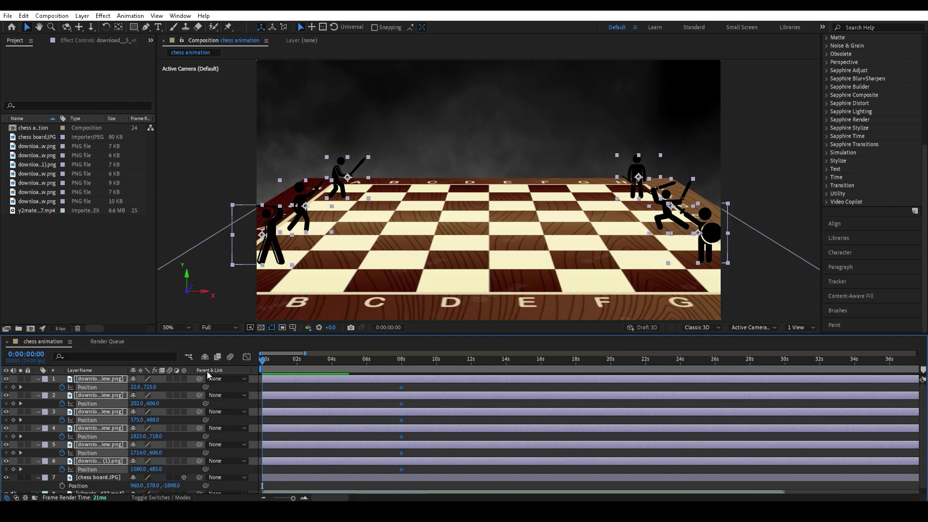
pyautogui.click(356, 386)
pyautogui.press('space')
pyautogui.moveTo(392, 384); pyautogui.dragTo(429, 471)
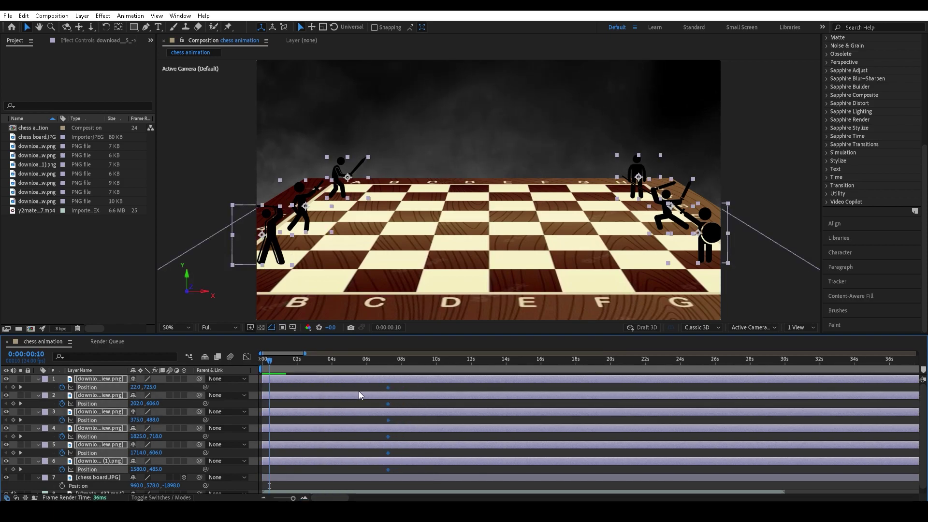
pyautogui.moveTo(278, 392); pyautogui.dragTo(260, 361)
pyautogui.press('space')
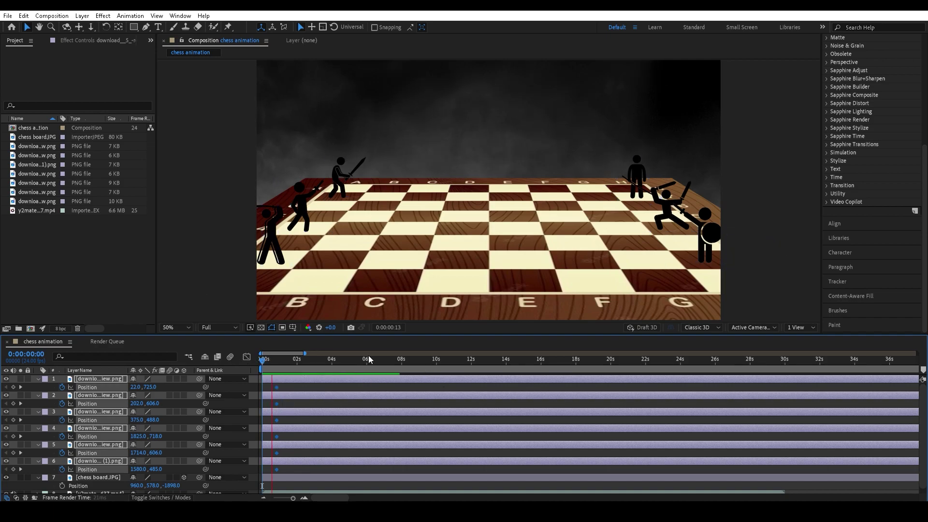
pyautogui.press('space')
pyautogui.moveTo(284, 388); pyautogui.dragTo(271, 468)
pyautogui.moveTo(277, 390); pyautogui.dragTo(272, 361)
pyautogui.click(270, 360)
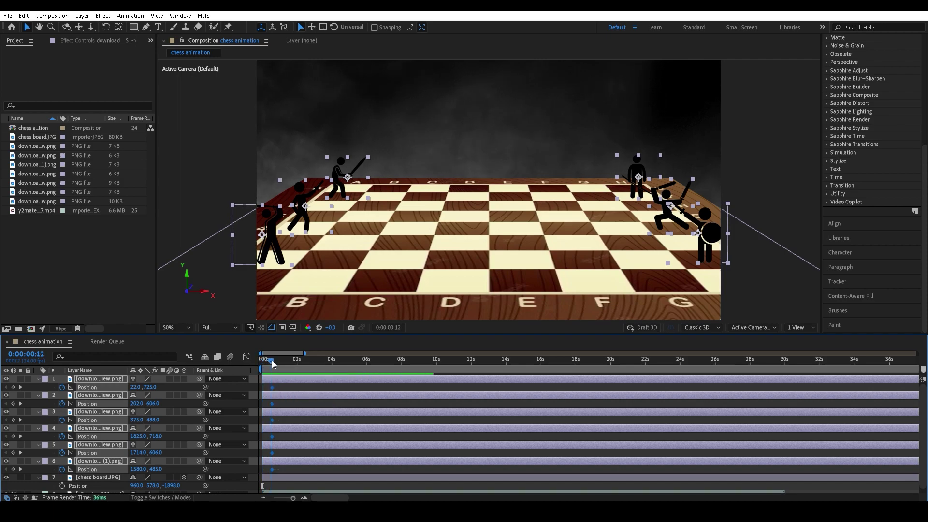
# At 0:00:01:15, advance the left-side figures toward the centre: front to 530, 725, middle to 882, 602, and rear to 741, 490
pyautogui.press('space')
pyautogui.press('space')
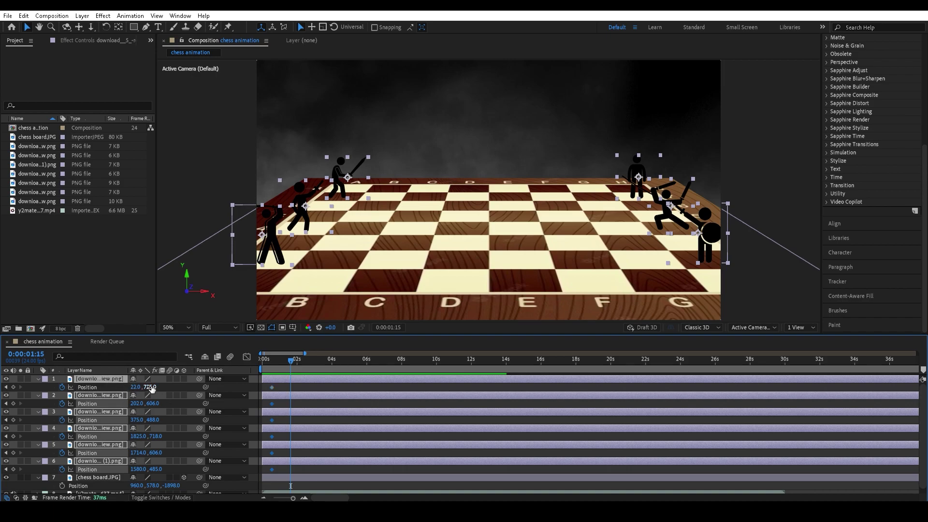
pyautogui.click(348, 179)
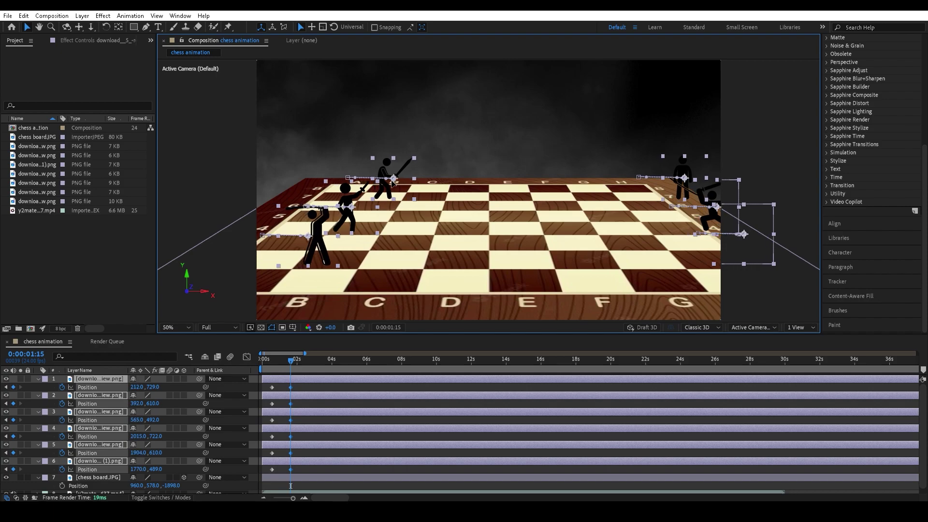
pyautogui.click(407, 142)
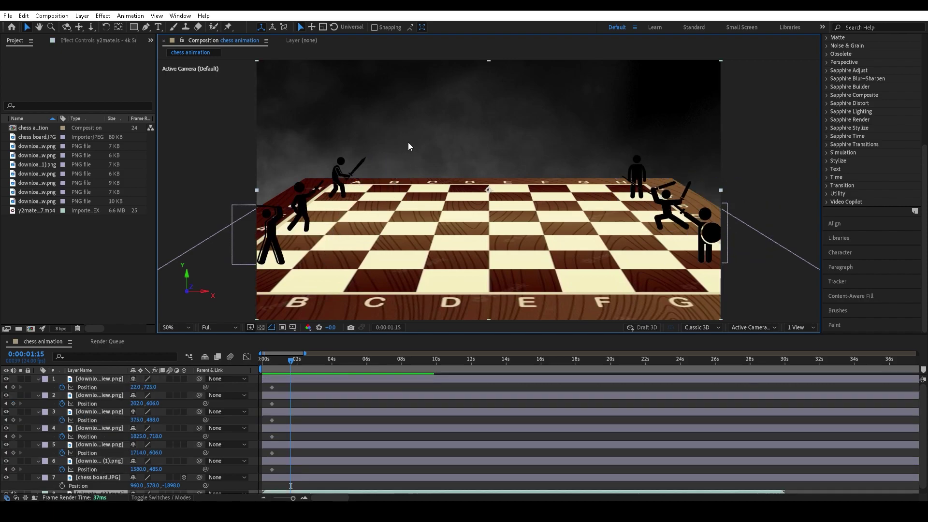
pyautogui.click(292, 381)
pyautogui.moveTo(277, 244); pyautogui.dragTo(399, 245)
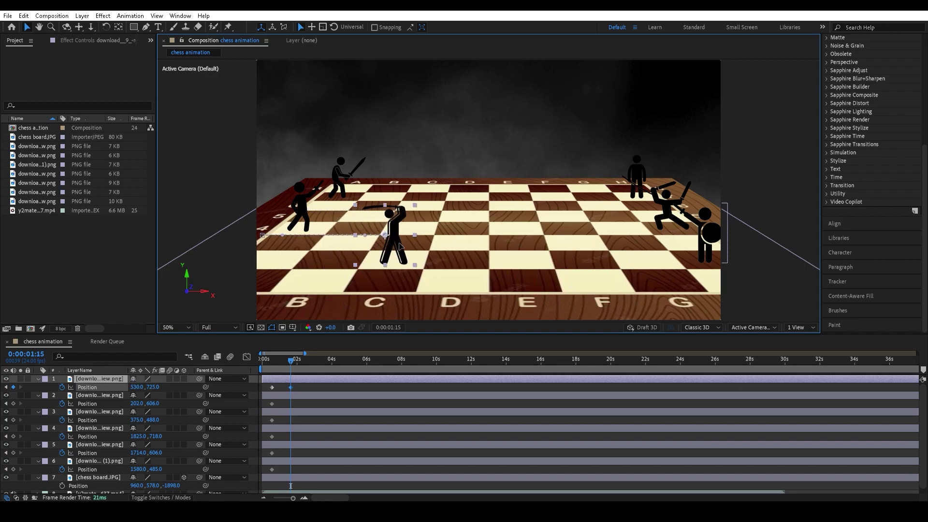
pyautogui.click(108, 396)
pyautogui.moveTo(311, 208); pyautogui.dragTo(471, 210)
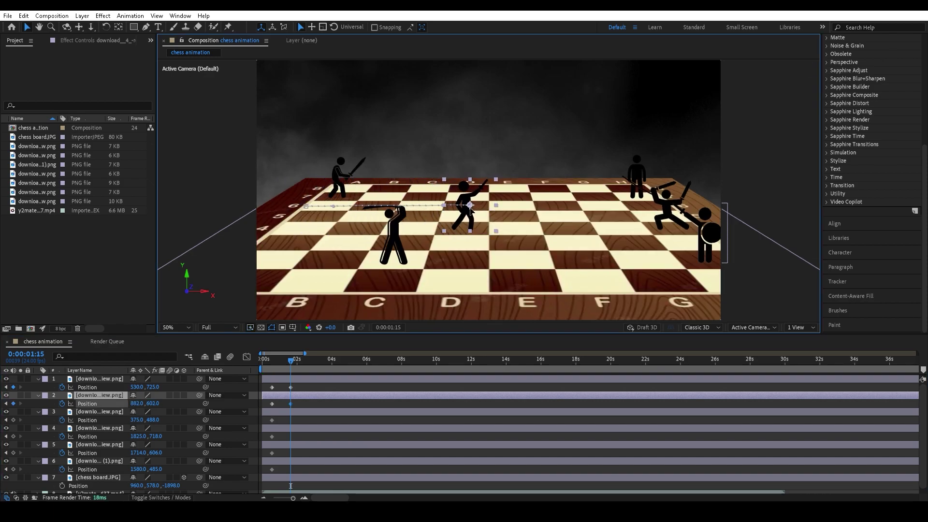
pyautogui.moveTo(351, 176); pyautogui.dragTo(432, 177)
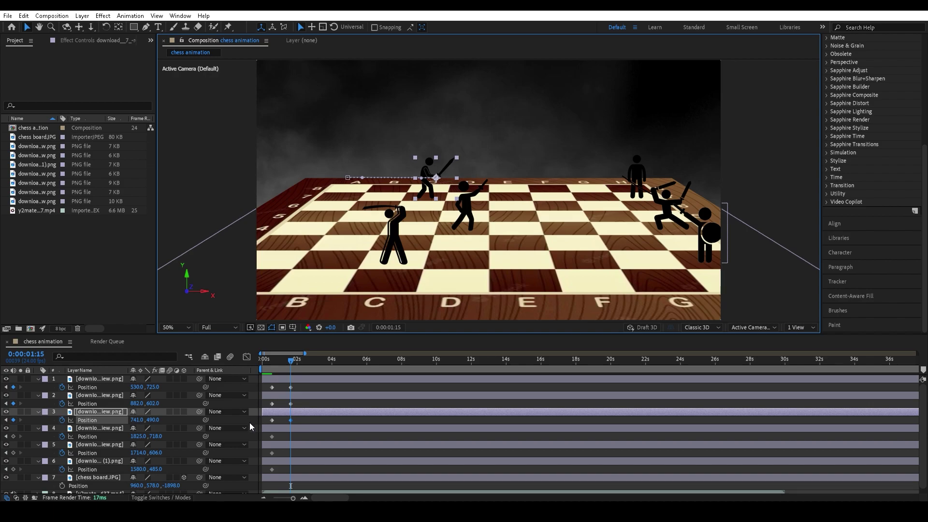
# At 0:00:01:15, advance the right-side figures toward the centre: front to 1061, 716, middle to 1274, 608, and rear to 1048, 485
pyautogui.click(696, 236)
pyautogui.moveTo(713, 261); pyautogui.dragTo(528, 251)
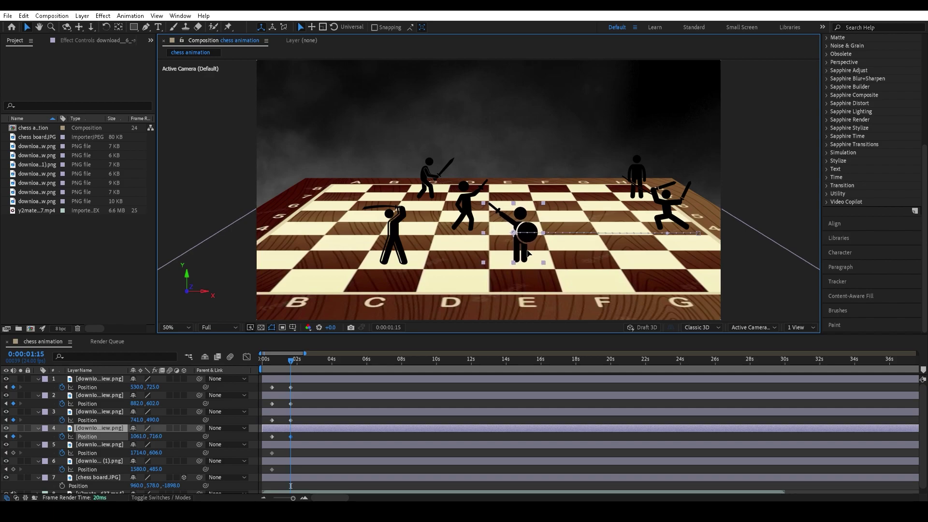
pyautogui.click(98, 445)
pyautogui.moveTo(671, 222); pyautogui.dragTo(559, 230)
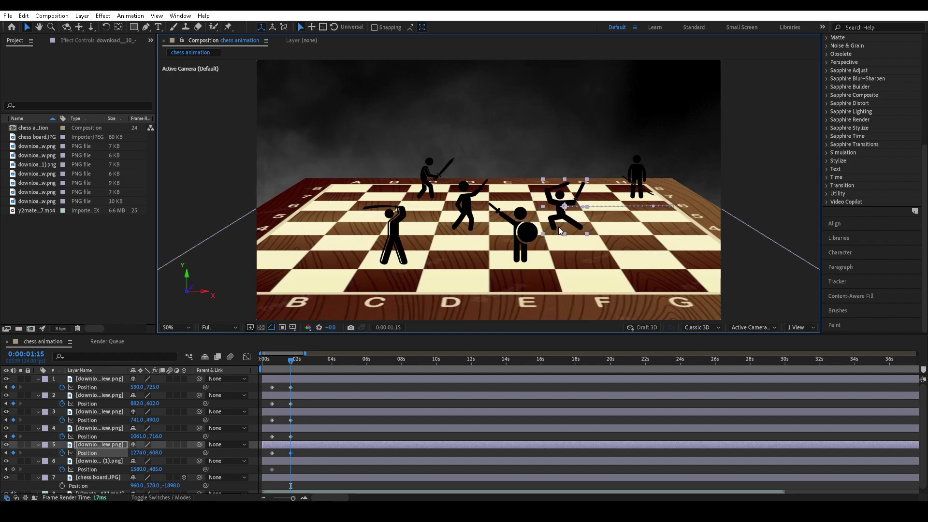
pyautogui.click(102, 462)
pyautogui.moveTo(634, 183); pyautogui.dragTo(509, 179)
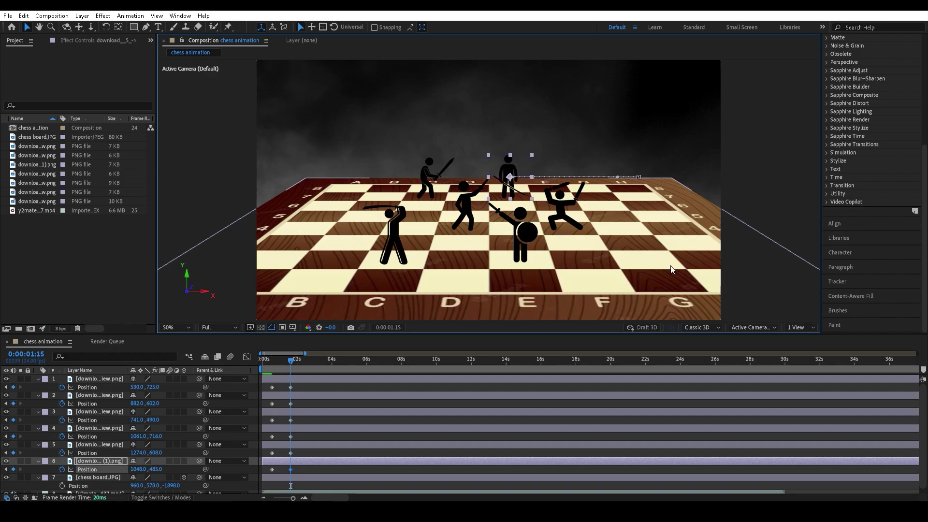
pyautogui.click(598, 134)
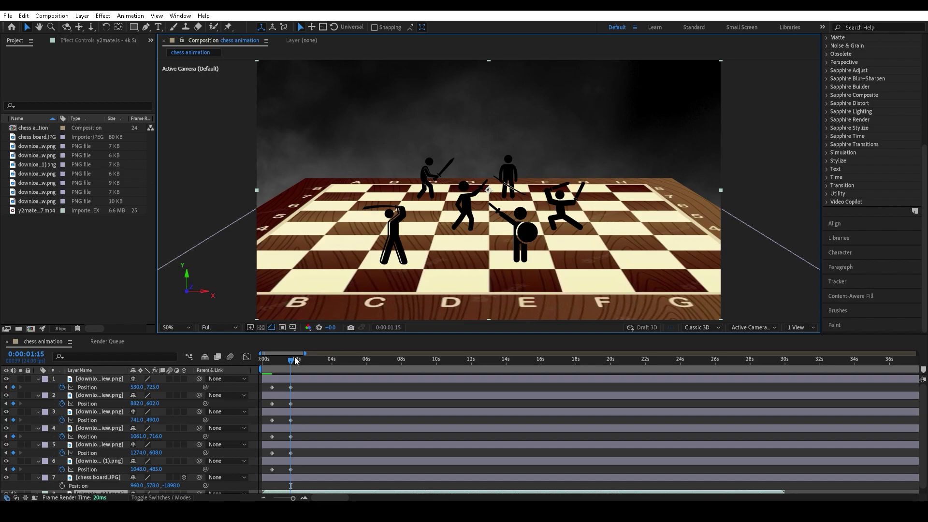
# Preview the charge, and delay the middle left figure's keyframe pair by four frames and the rear left figure's by one
pyautogui.press('space')
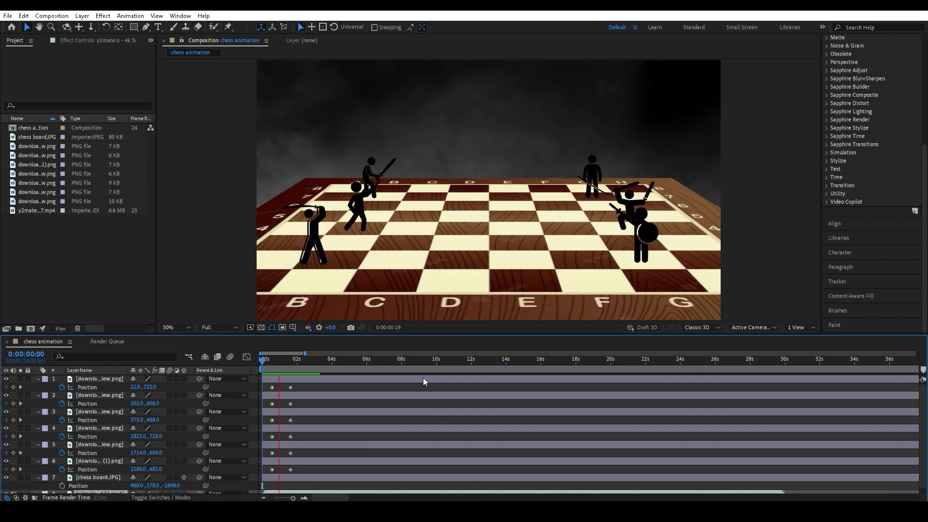
pyautogui.press('space')
pyautogui.moveTo(307, 386); pyautogui.dragTo(267, 390)
pyautogui.click(305, 497)
pyautogui.click(305, 496)
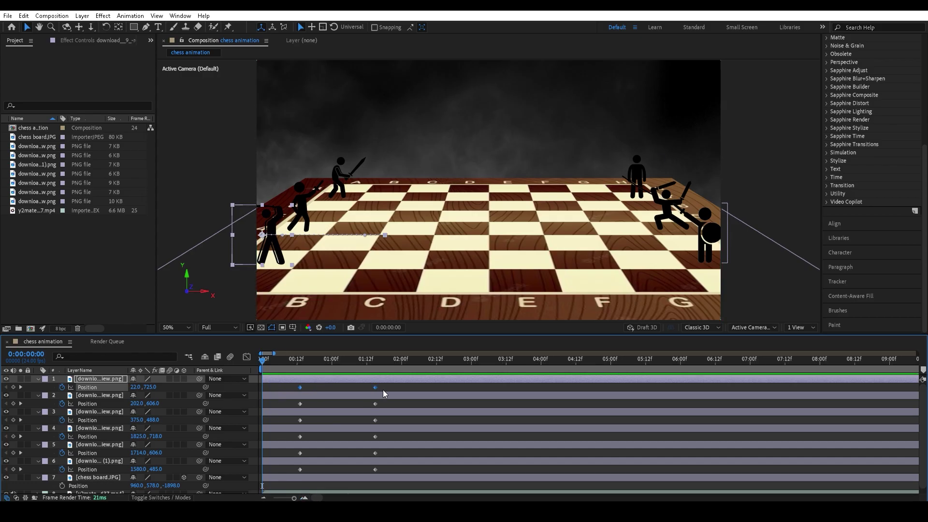
pyautogui.moveTo(389, 404)
pyautogui.mouseDown()
pyautogui.moveTo(293, 402)
pyautogui.moveTo(379, 406)
pyautogui.mouseUp()
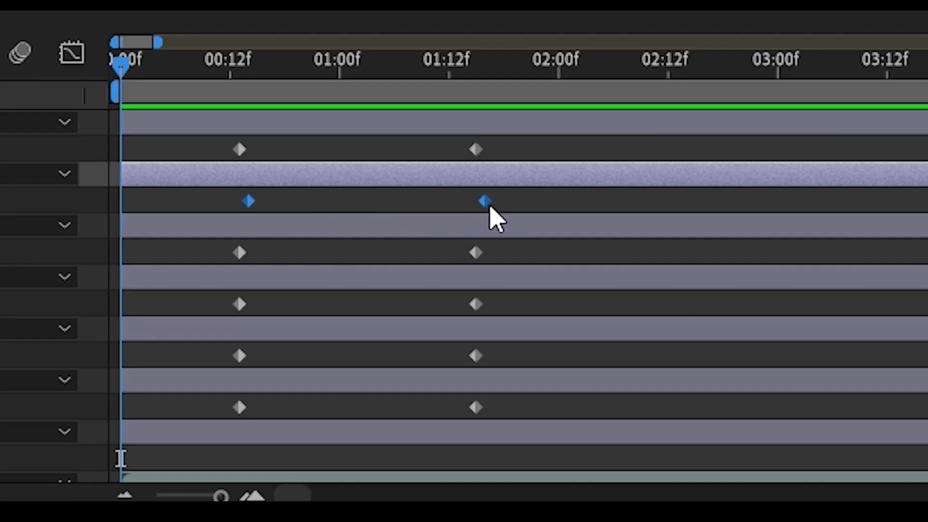
pyautogui.moveTo(484, 201); pyautogui.dragTo(511, 201)
pyautogui.moveTo(507, 248); pyautogui.dragTo(360, 269)
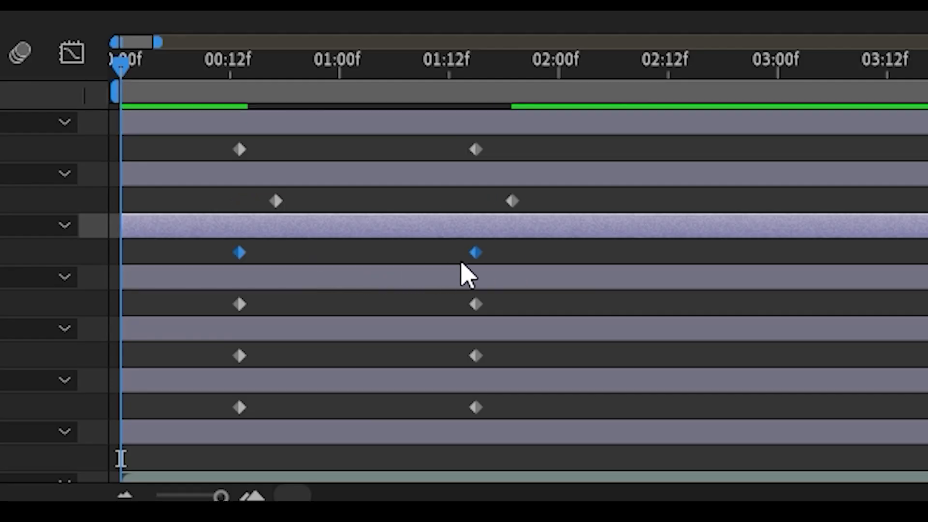
pyautogui.moveTo(477, 252); pyautogui.dragTo(488, 253)
pyautogui.click(152, 307)
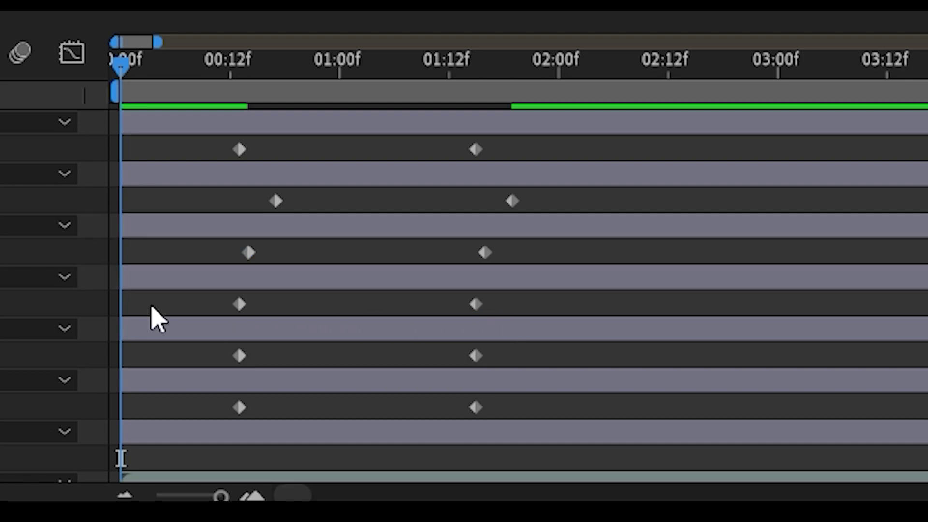
# Delay the right-side figures' keyframe pairs: front by four frames, middle by five, and rear by three
pyautogui.moveTo(534, 303); pyautogui.dragTo(242, 313)
pyautogui.moveTo(483, 302); pyautogui.dragTo(518, 296)
pyautogui.moveTo(192, 348); pyautogui.dragTo(527, 344)
pyautogui.moveTo(200, 397); pyautogui.dragTo(568, 449)
pyautogui.moveTo(475, 407); pyautogui.dragTo(507, 400)
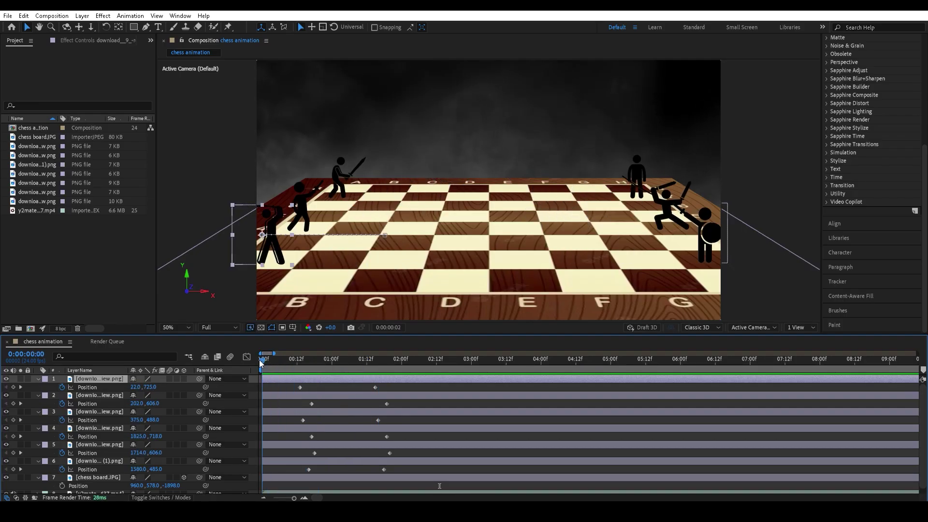
# Preview the staggered charge, and delay the keyframe pairs of layers 2, 3 and 6 by two more frames, layer 4 by three, layer 5 by one
pyautogui.press('space')
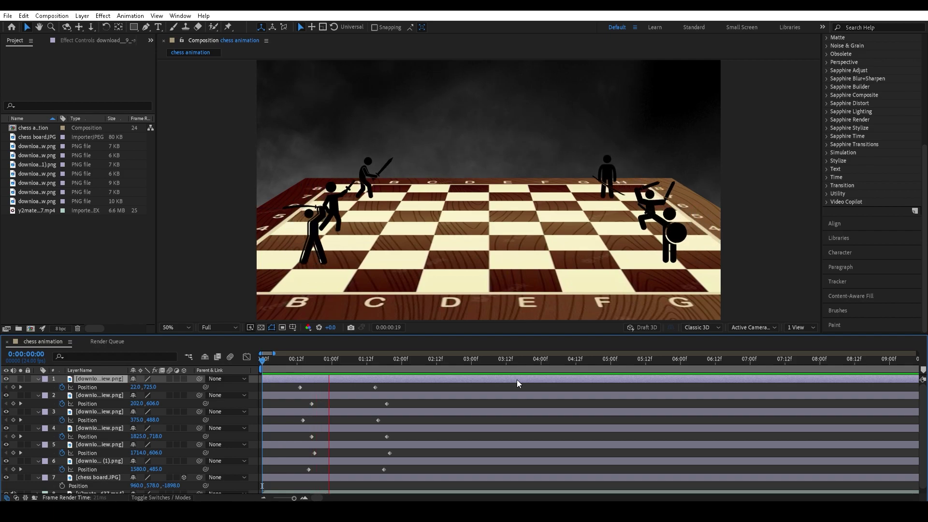
pyautogui.press('space')
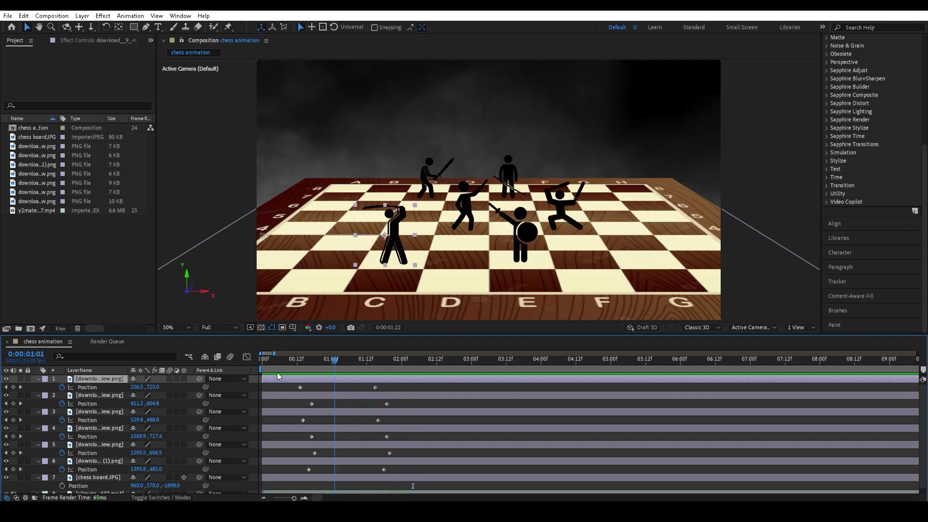
pyautogui.moveTo(306, 415); pyautogui.dragTo(396, 404)
pyautogui.hotkey('alt', 'Right')
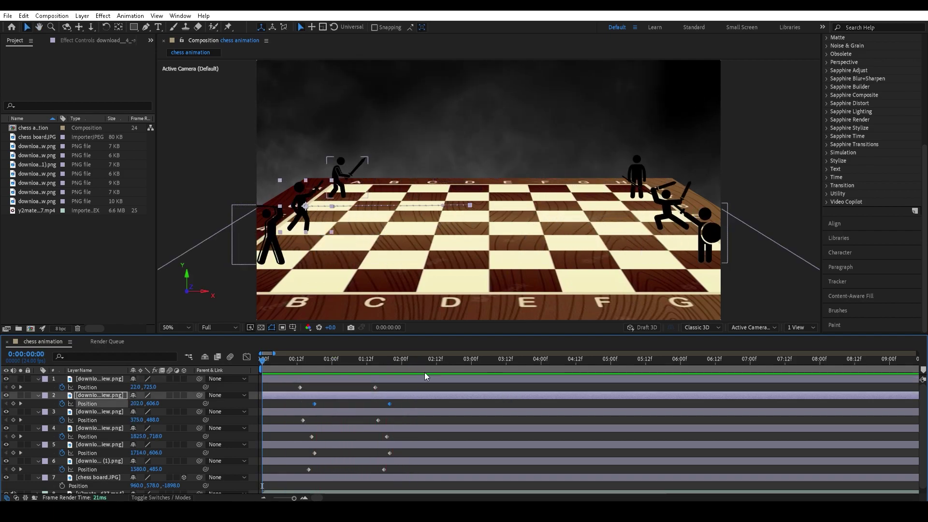
pyautogui.hotkey('alt', 'Right')
pyautogui.hotkey('alt', 'Right')
pyautogui.moveTo(294, 419); pyautogui.dragTo(304, 437)
pyautogui.hotkey('alt', 'Right')
pyautogui.hotkey('alt', 'Right')
pyautogui.hotkey('alt', 'Right')
pyautogui.hotkey('alt', 'Right')
pyautogui.hotkey('alt', 'Right')
pyautogui.moveTo(305, 452); pyautogui.dragTo(391, 469)
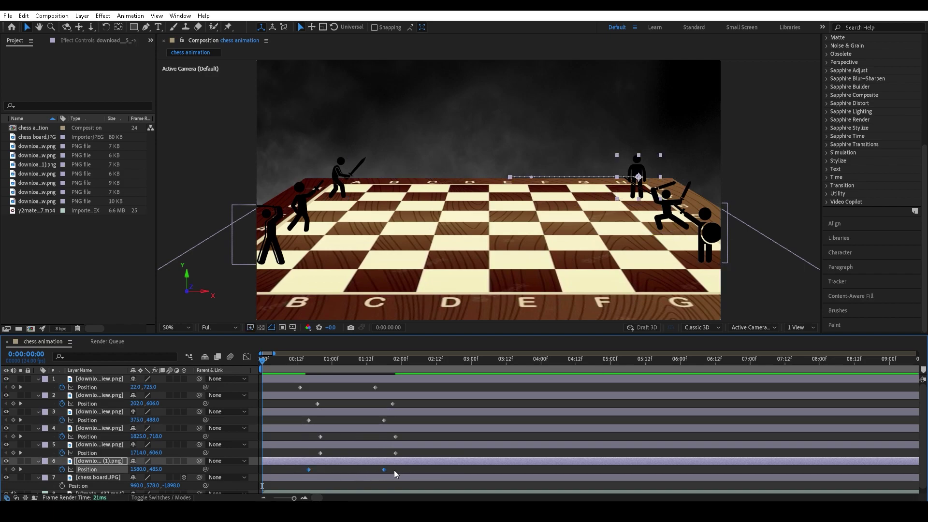
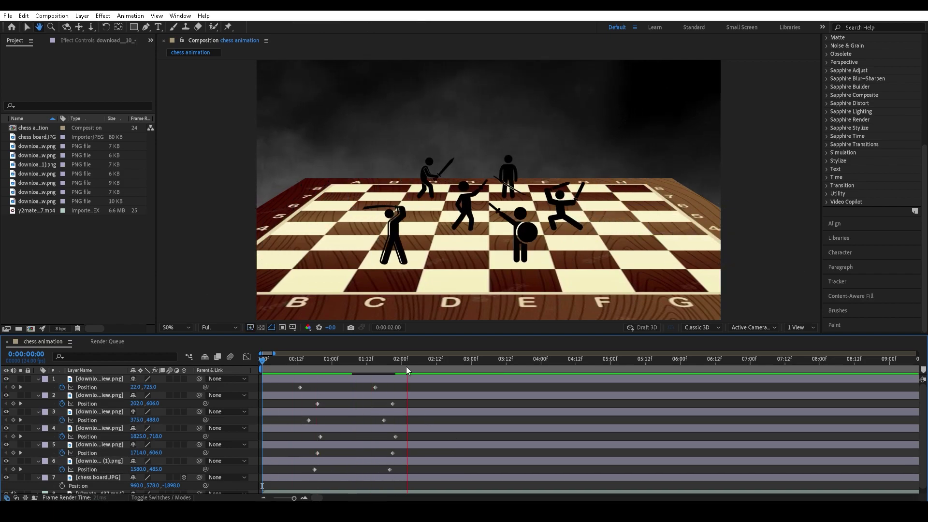
# Apply Easy Ease to all six figures' position keyframes, and pull the front left figure's speed-graph handles inward into a sharp central peak
pyautogui.moveTo(418, 477); pyautogui.dragTo(291, 376)
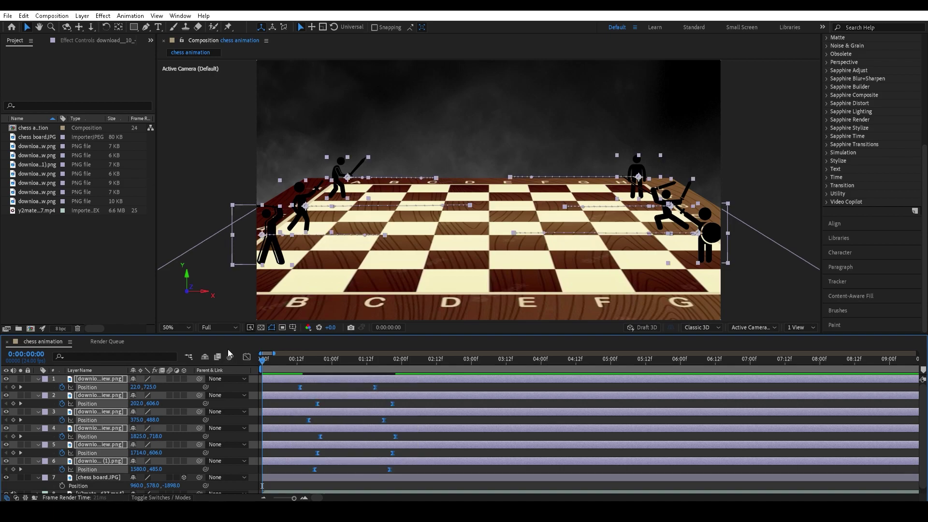
pyautogui.click(394, 387)
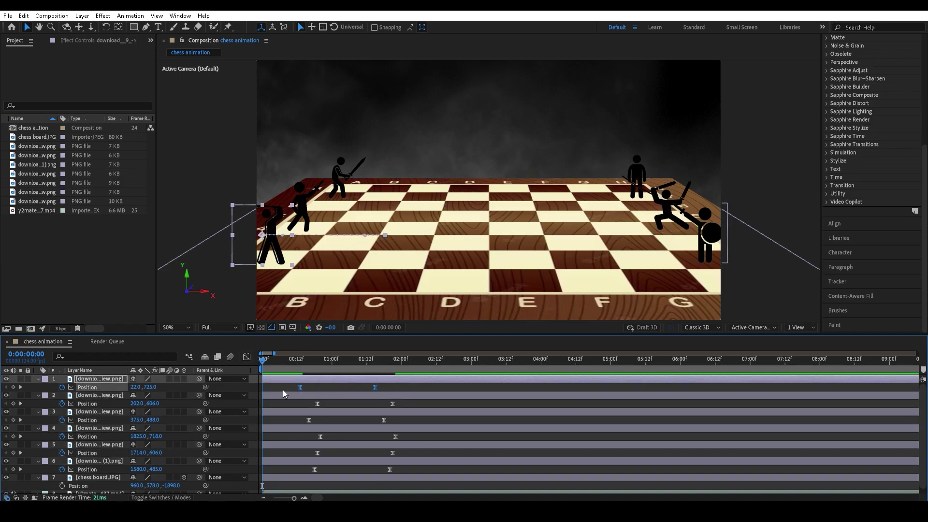
pyautogui.click(246, 357)
pyautogui.moveTo(262, 360); pyautogui.dragTo(337, 363)
pyautogui.moveTo(302, 457)
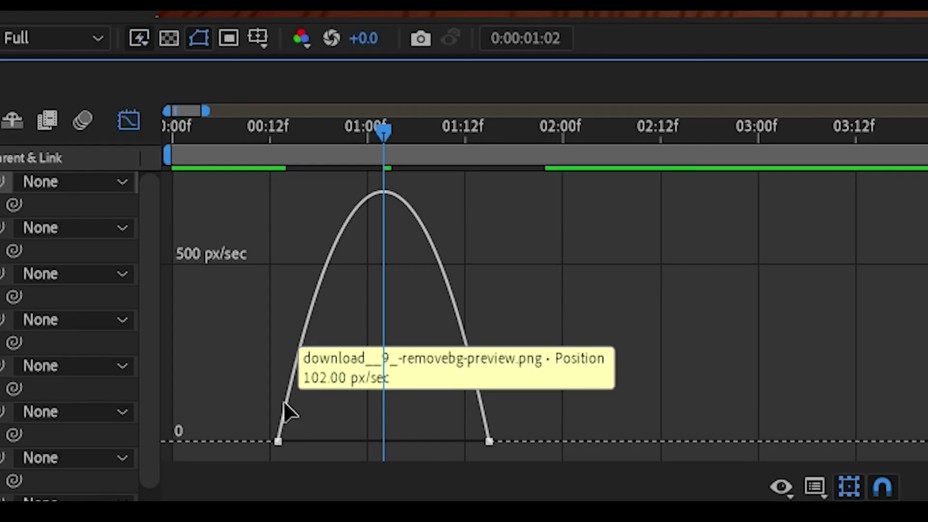
pyautogui.click(286, 411)
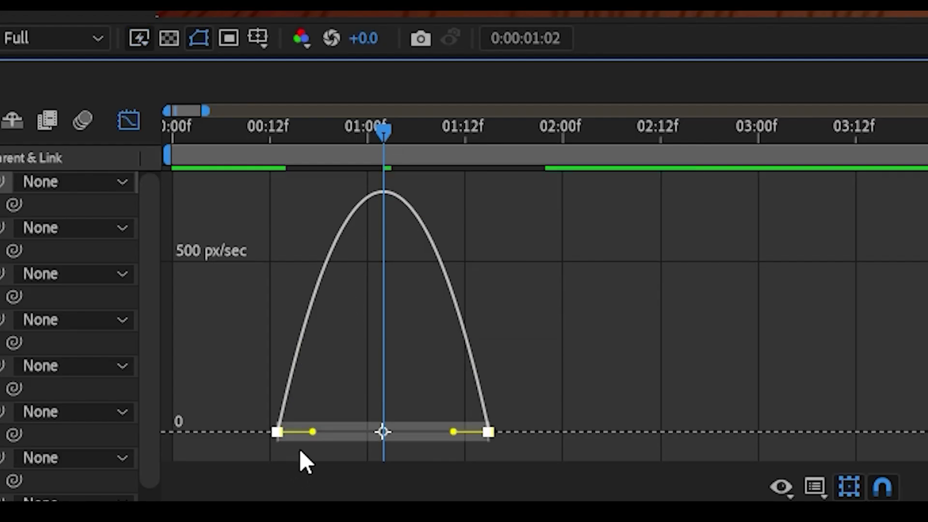
pyautogui.moveTo(313, 430); pyautogui.dragTo(351, 428)
pyautogui.moveTo(452, 437); pyautogui.dragTo(416, 437)
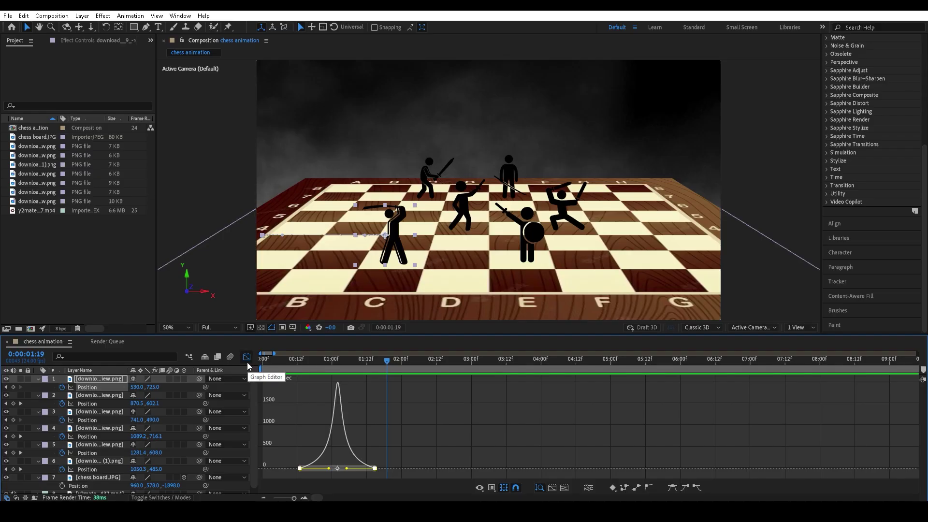
# Pull the middle left figure's position speed-graph handles inward so its speed forms a sharp central peak
pyautogui.click(128, 121)
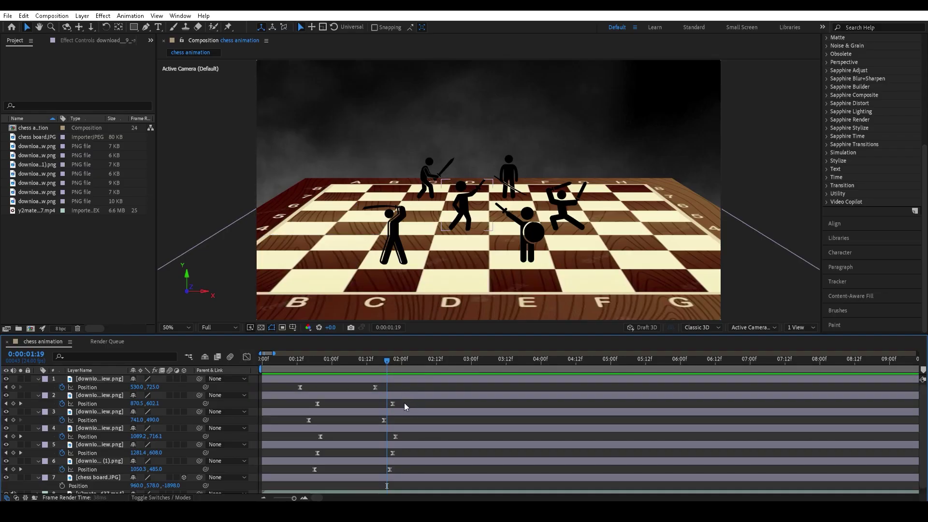
pyautogui.moveTo(404, 406); pyautogui.dragTo(304, 410)
pyautogui.click(247, 356)
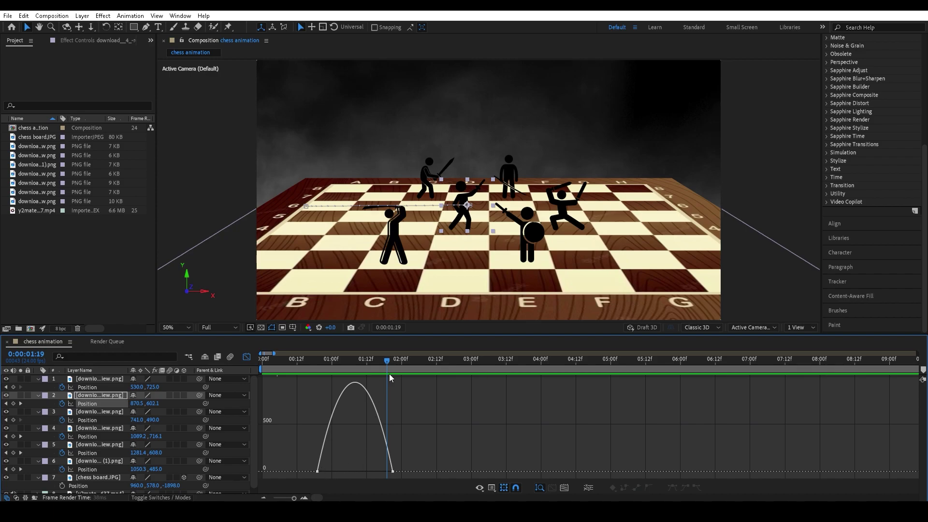
pyautogui.moveTo(360, 361); pyautogui.dragTo(355, 361)
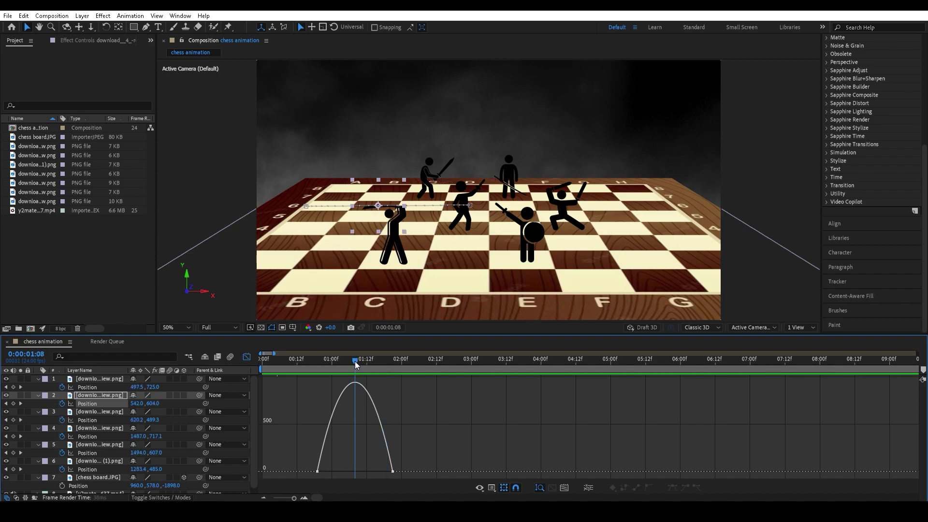
pyautogui.click(317, 471)
pyautogui.moveTo(330, 474); pyautogui.dragTo(363, 471)
# Sharpen the rear left figure's speed curve by pulling both keyframe handles toward the middle of its move
pyautogui.moveTo(411, 415); pyautogui.dragTo(285, 424)
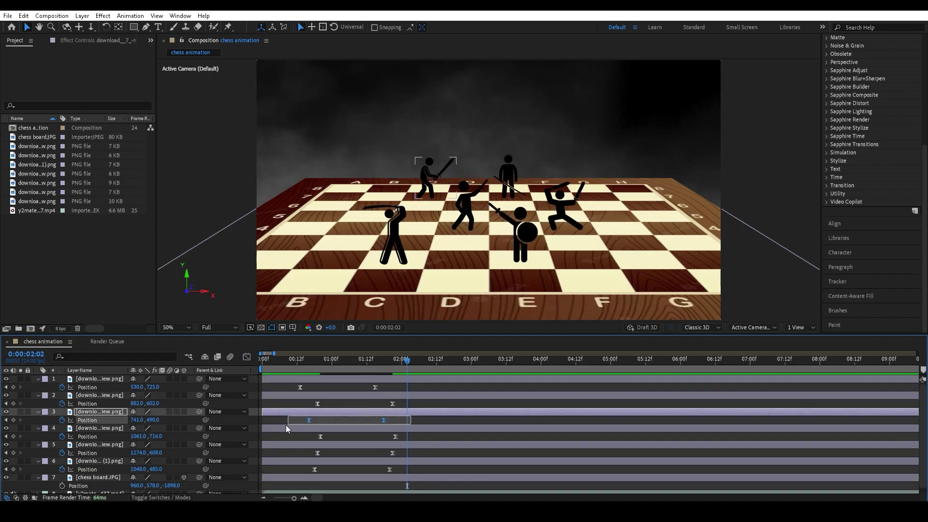
pyautogui.click(246, 357)
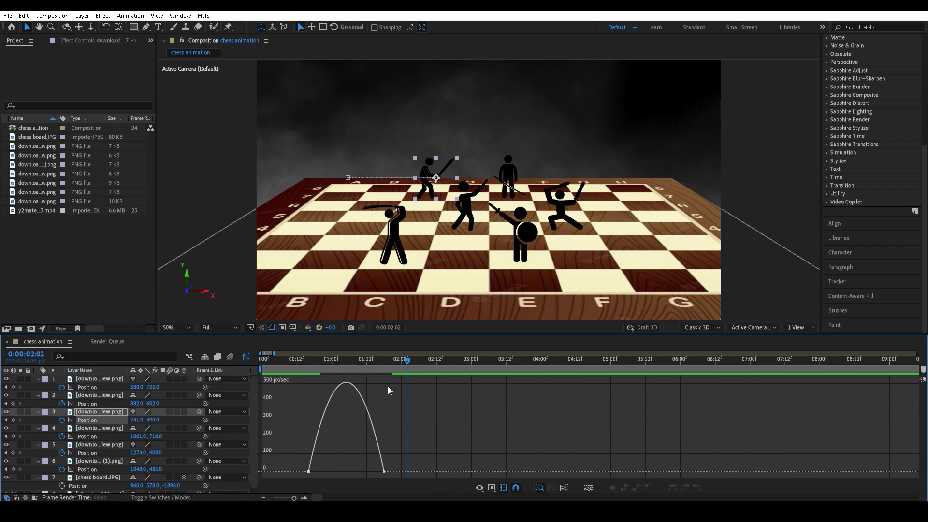
pyautogui.moveTo(407, 364); pyautogui.dragTo(345, 367)
pyautogui.click(308, 471)
pyautogui.moveTo(321, 472); pyautogui.dragTo(358, 471)
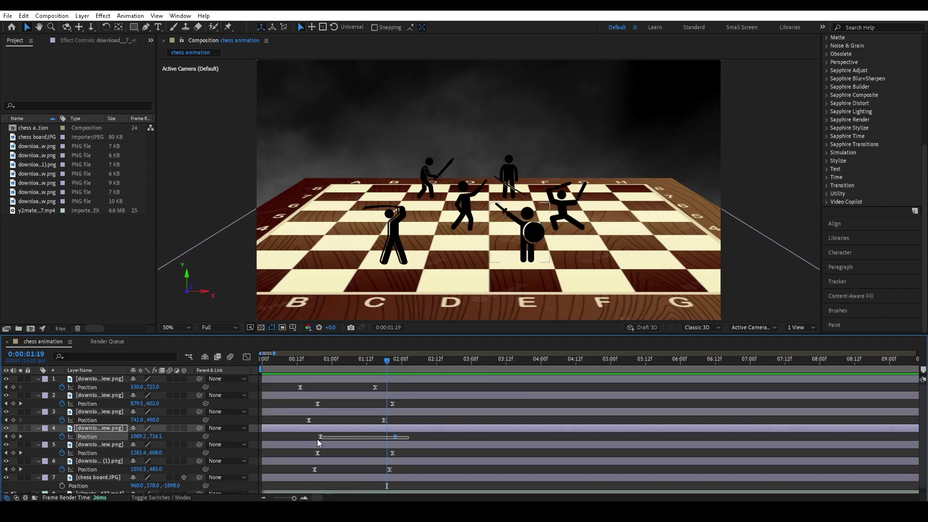
# Reshape the speed graphs of the front right and middle right figures into sharp central peaks
pyautogui.click(317, 437)
pyautogui.click(246, 357)
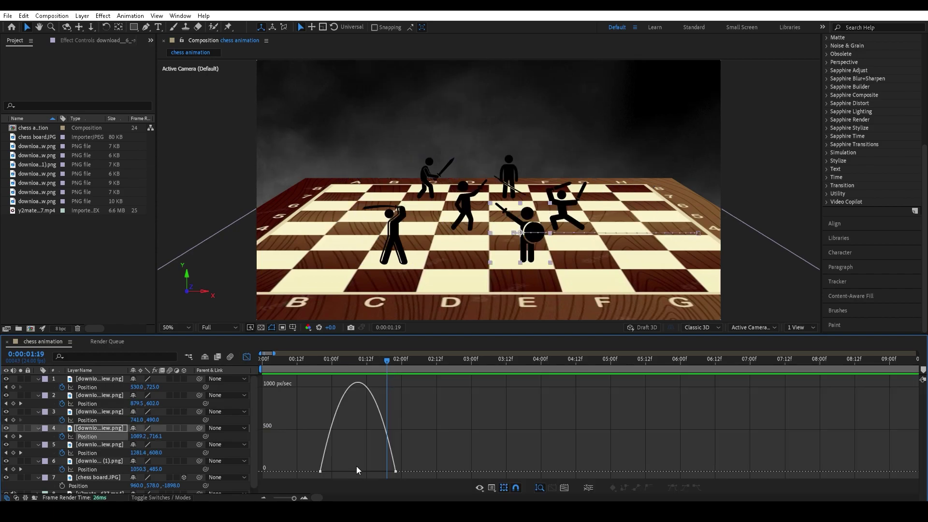
pyautogui.moveTo(386, 360); pyautogui.dragTo(360, 360)
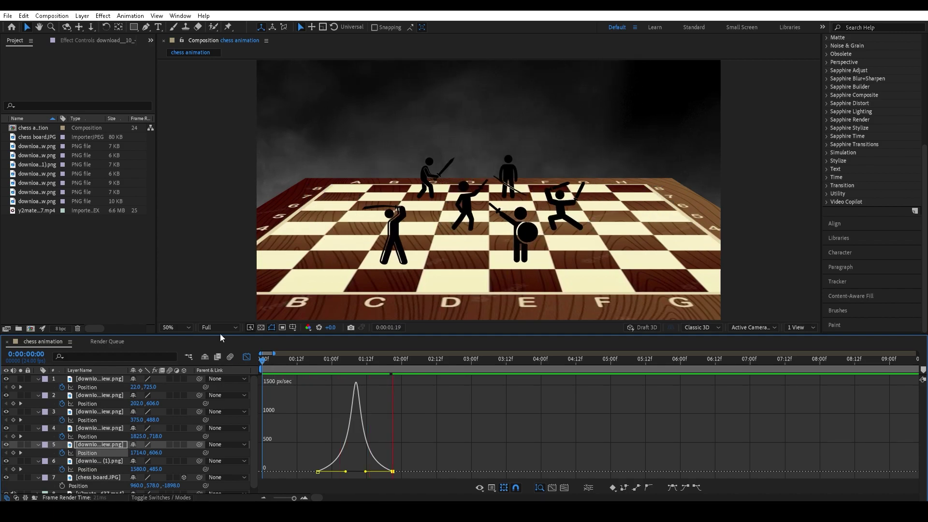
pyautogui.click(246, 357)
# Pull the rear right figure's position speed-graph handles inward to give it the same sharp central peak
pyautogui.click(87, 469)
pyautogui.click(246, 356)
pyautogui.moveTo(392, 361); pyautogui.dragTo(352, 367)
pyautogui.click(246, 357)
pyautogui.click(247, 357)
pyautogui.click(315, 471)
pyautogui.moveTo(327, 471); pyautogui.dragTo(361, 471)
pyautogui.click(247, 356)
# Delay all six end keyframes by two frames, preview the charge, and delay the front left figure's keyframe pair by one frame
pyautogui.press('Home')
pyautogui.press('space')
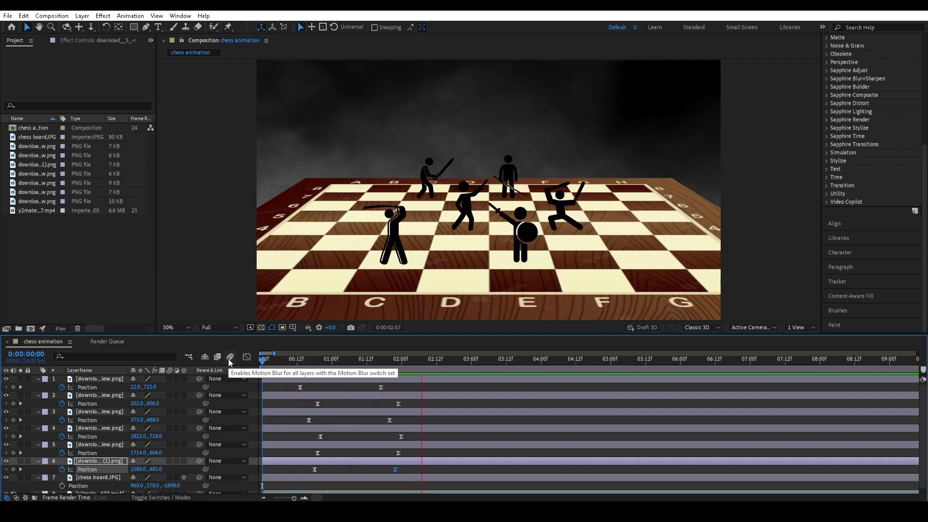
pyautogui.press('space')
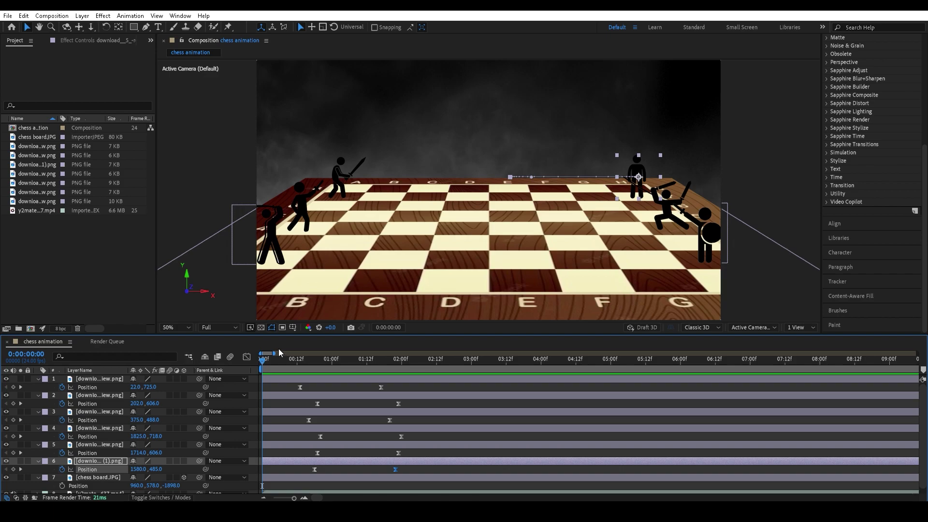
pyautogui.moveTo(293, 384); pyautogui.dragTo(383, 385)
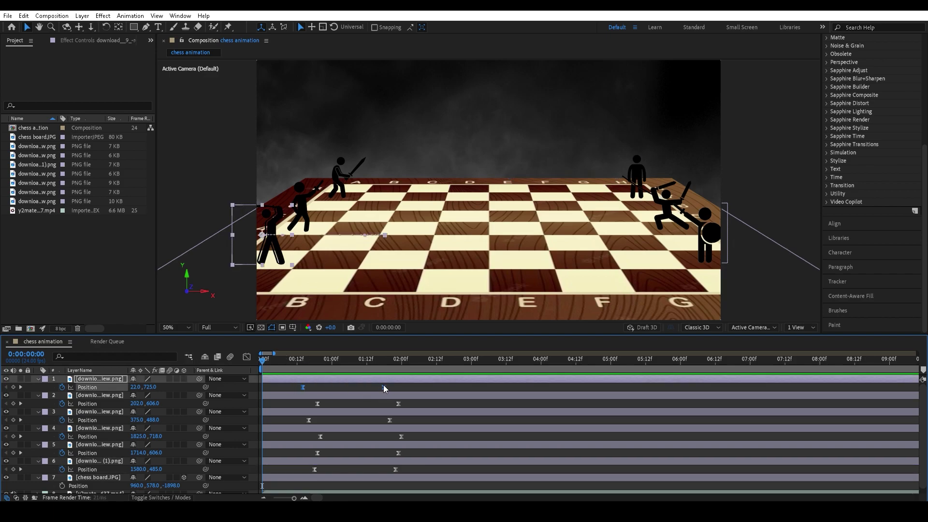
pyautogui.click(416, 391)
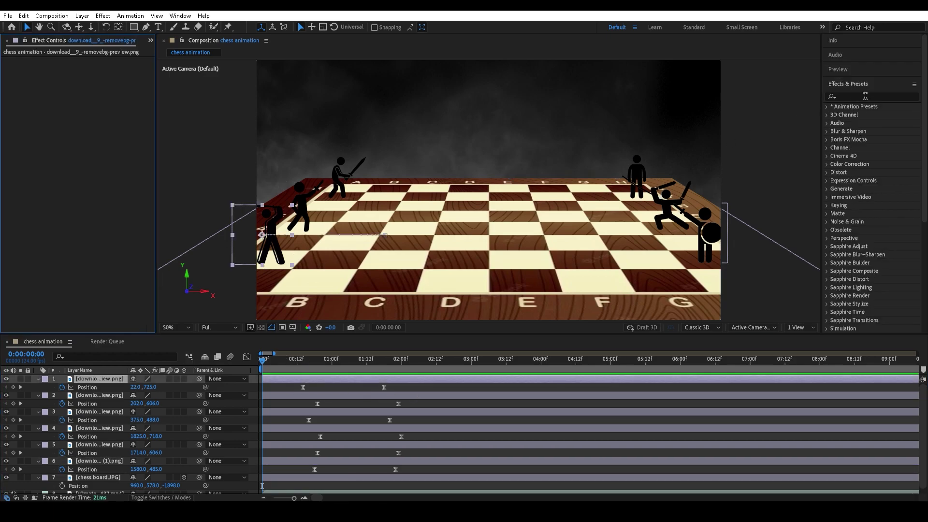
# Search the effects for "glow" and apply the Stylize Glow effect to the front left figure on layer 1
pyautogui.click(868, 95)
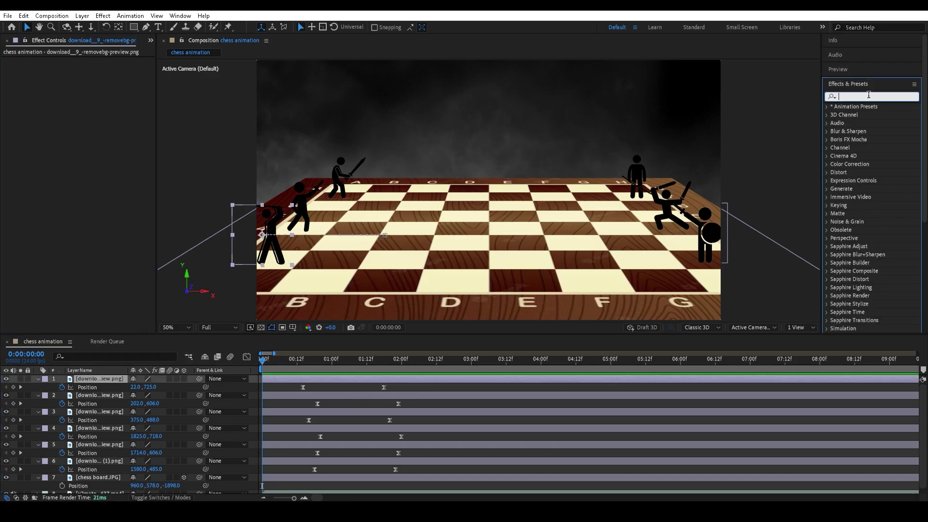
pyautogui.write('glow')
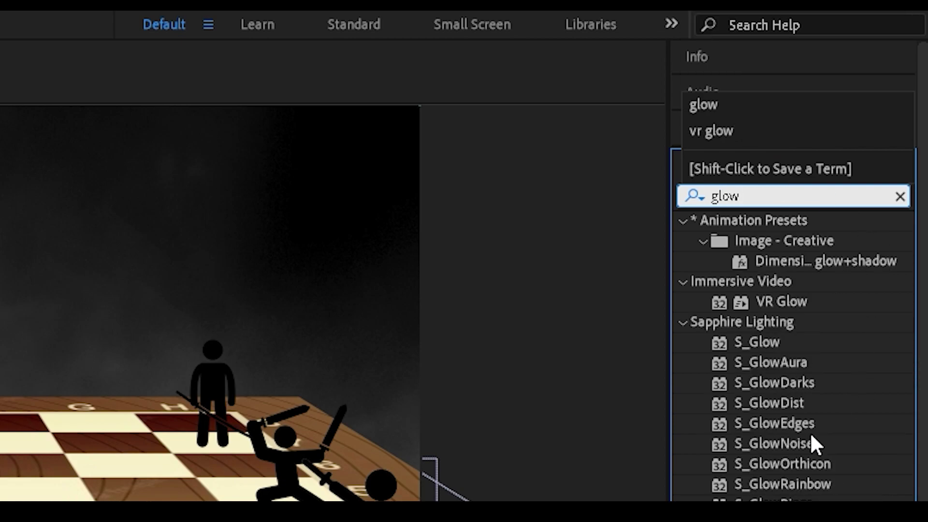
pyautogui.press('Return')
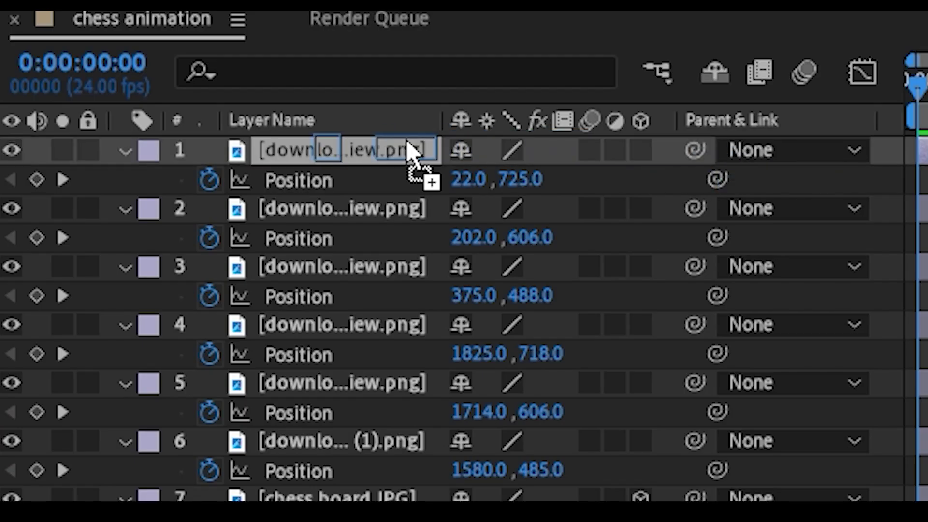
pyautogui.moveTo(408, 145); pyautogui.dragTo(407, 142)
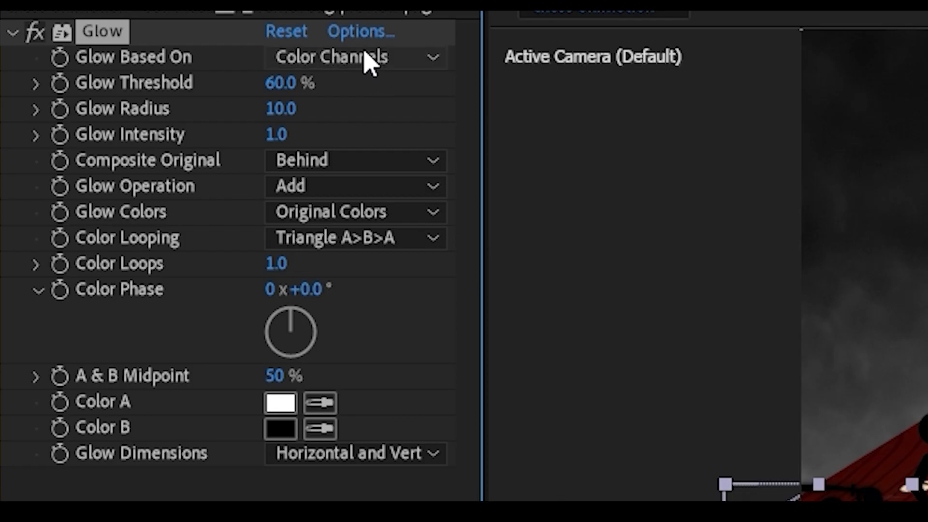
# Base the glow on the Alpha Channel with A & B Colors, and set its threshold to 0% and intensity to 1.1
pyautogui.click(364, 58)
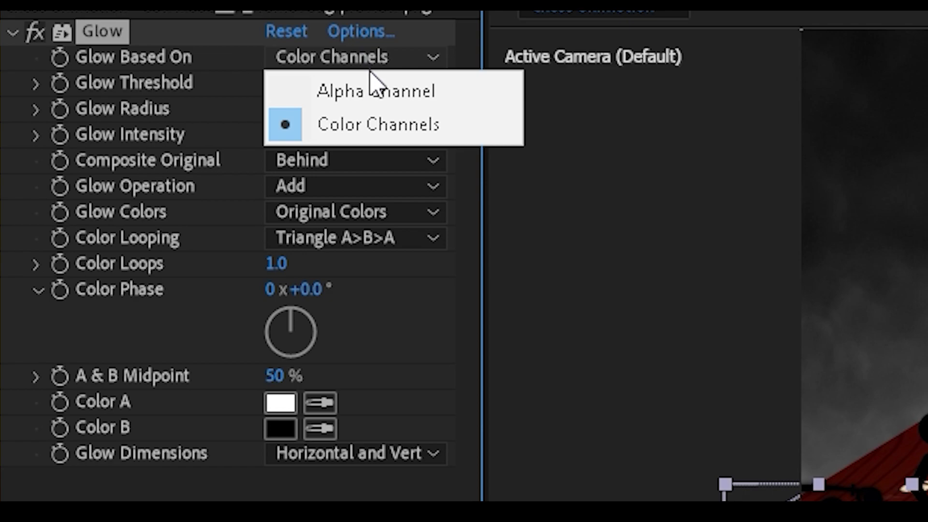
pyautogui.click(370, 83)
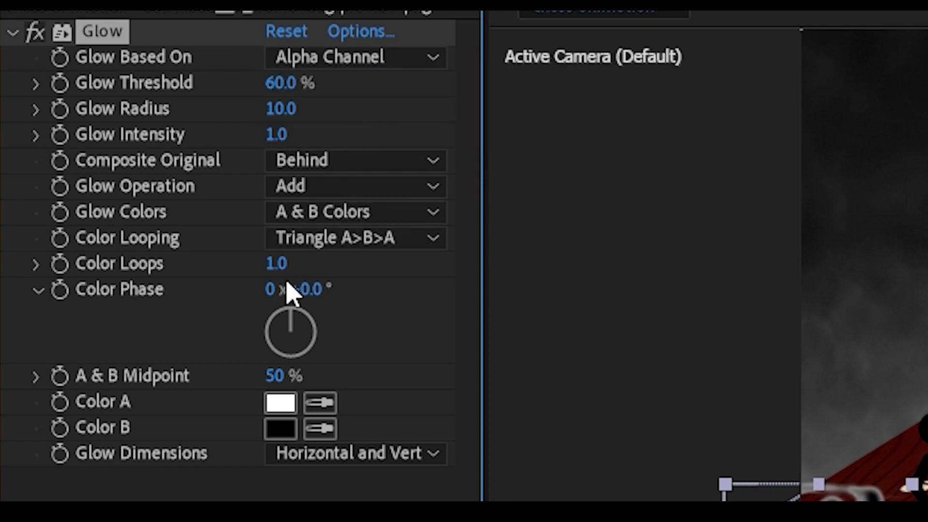
pyautogui.moveTo(282, 86); pyautogui.dragTo(3, 130)
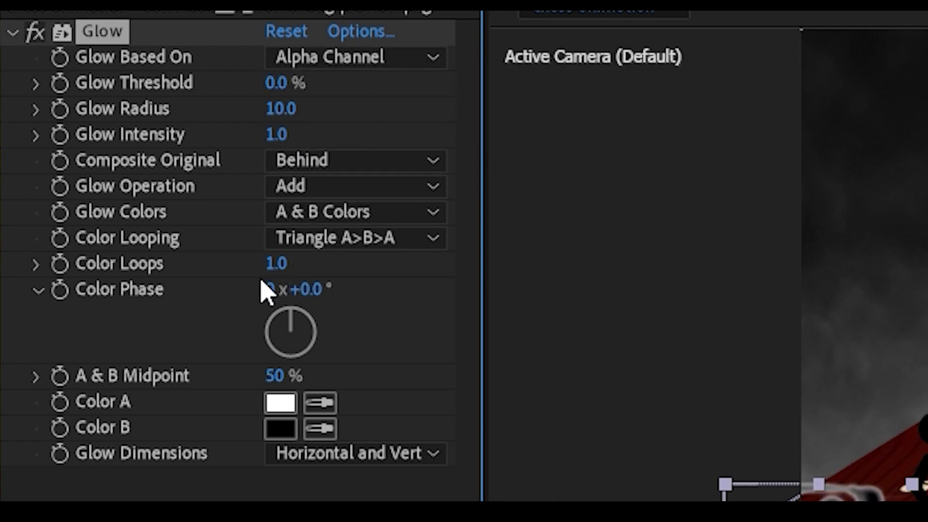
pyautogui.click(276, 134)
pyautogui.write('1')
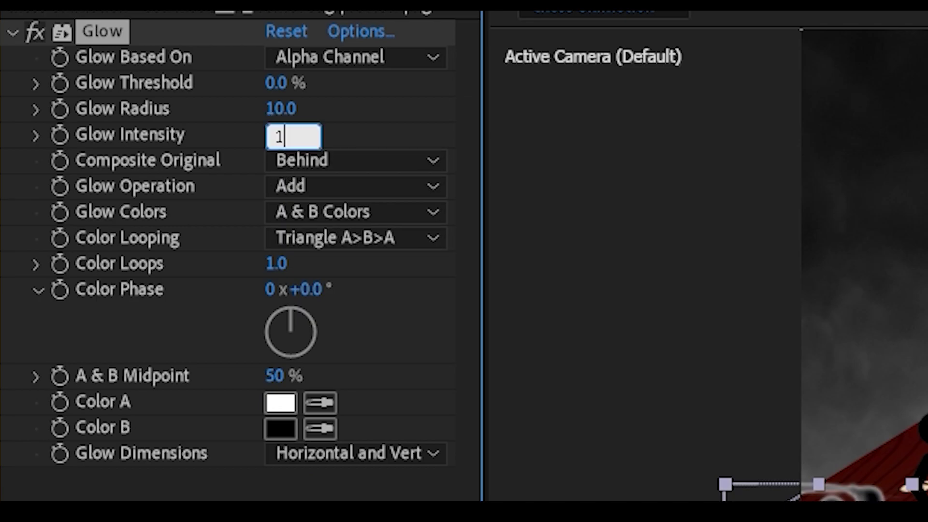
pyautogui.write('.1')
pyautogui.press('Return')
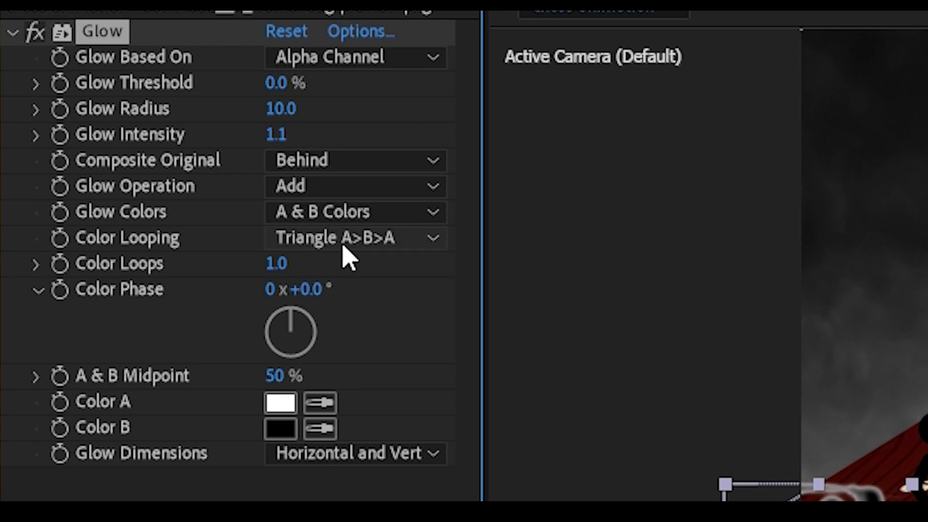
# Set the front left figure's glow Color A to pure blue, 0018FF
pyautogui.click(280, 404)
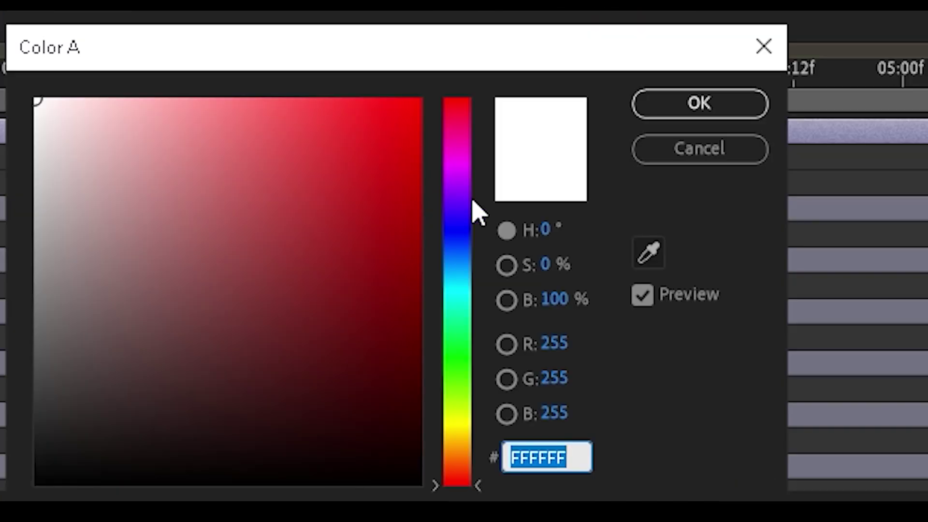
pyautogui.click(472, 235)
pyautogui.moveTo(319, 220); pyautogui.dragTo(486, 21)
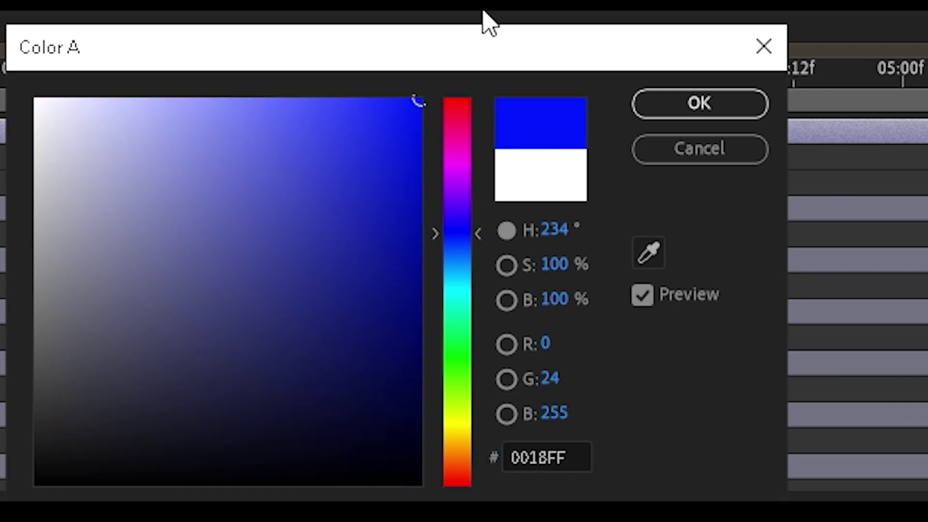
pyautogui.click(644, 107)
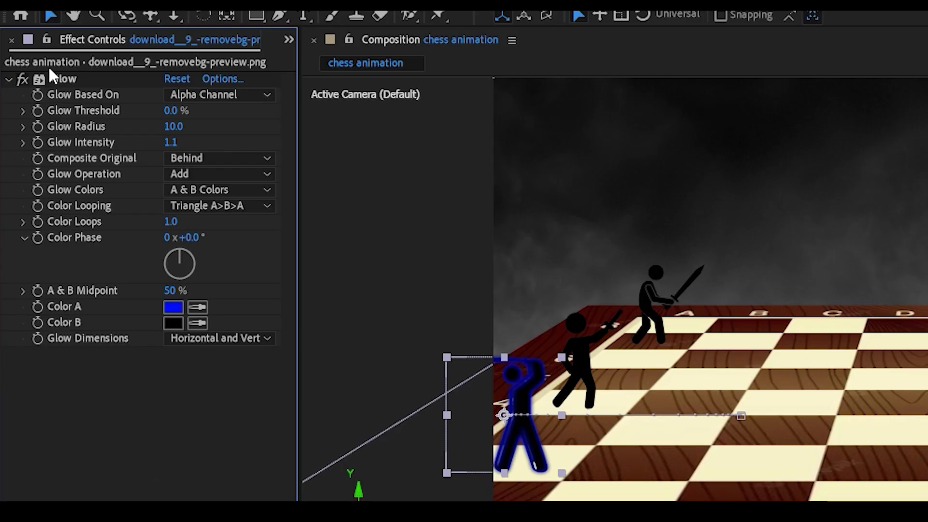
# Copy the blue Glow effect from layer 1 and paste it onto the middle left and rear left figures
pyautogui.click(68, 76)
pyautogui.hotkey('ctrl', 'c')
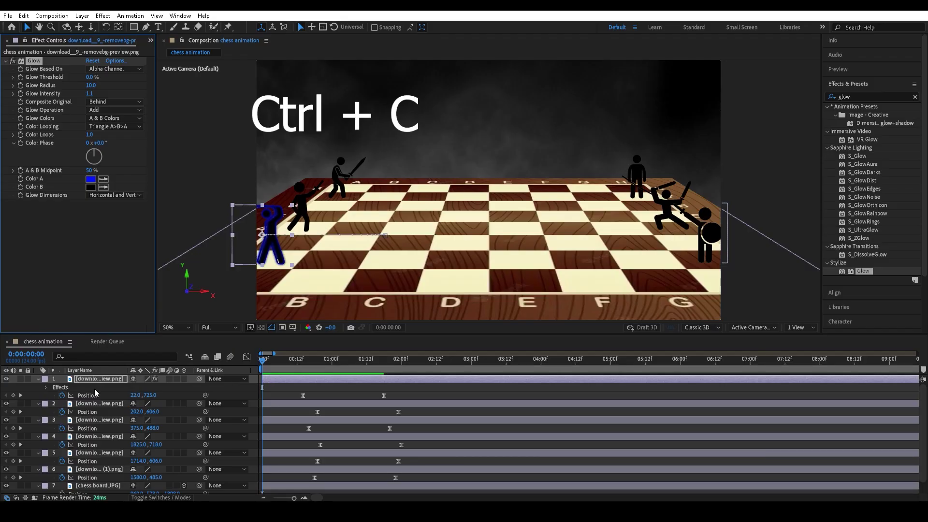
pyautogui.click(89, 402)
pyautogui.hotkey('ctrl', 'v')
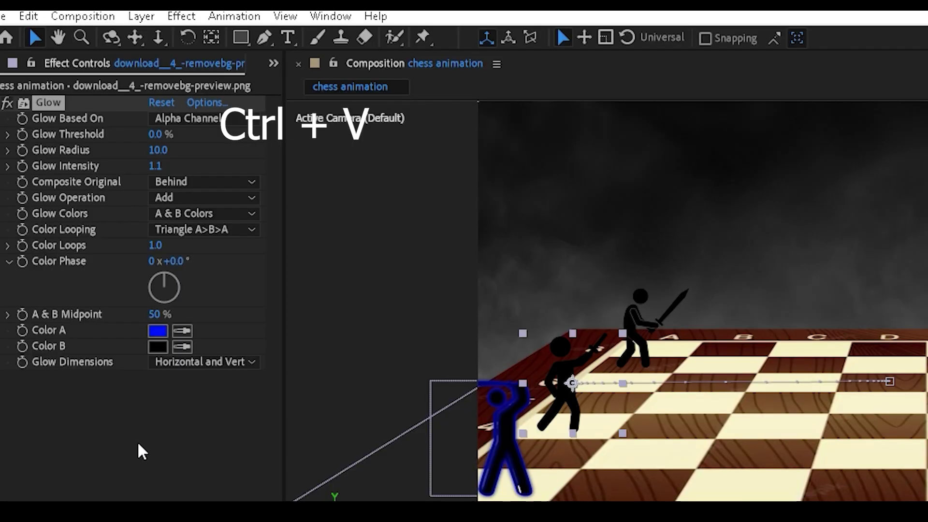
pyautogui.click(97, 428)
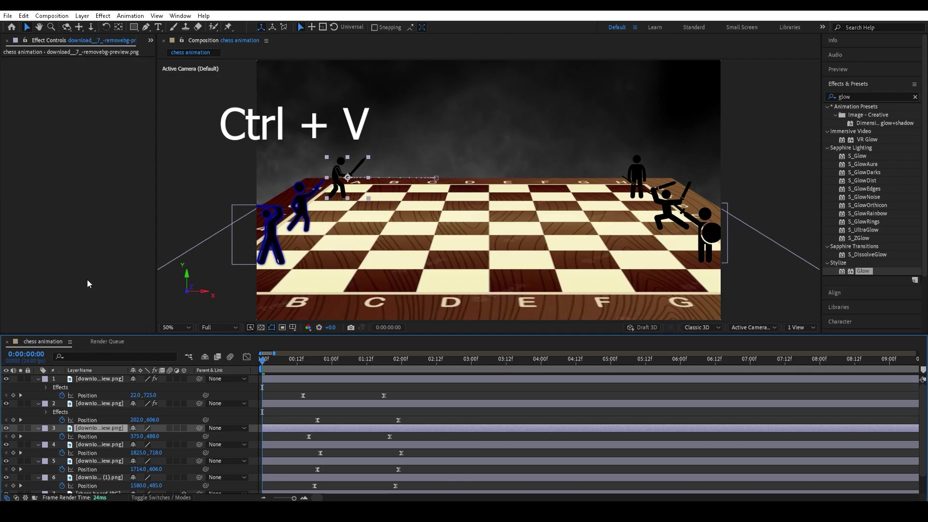
pyautogui.hotkey('ctrl', 'v')
# Paste the copied Glow effect onto the three right-side figures on layers 4, 5 and 6
pyautogui.click(88, 453)
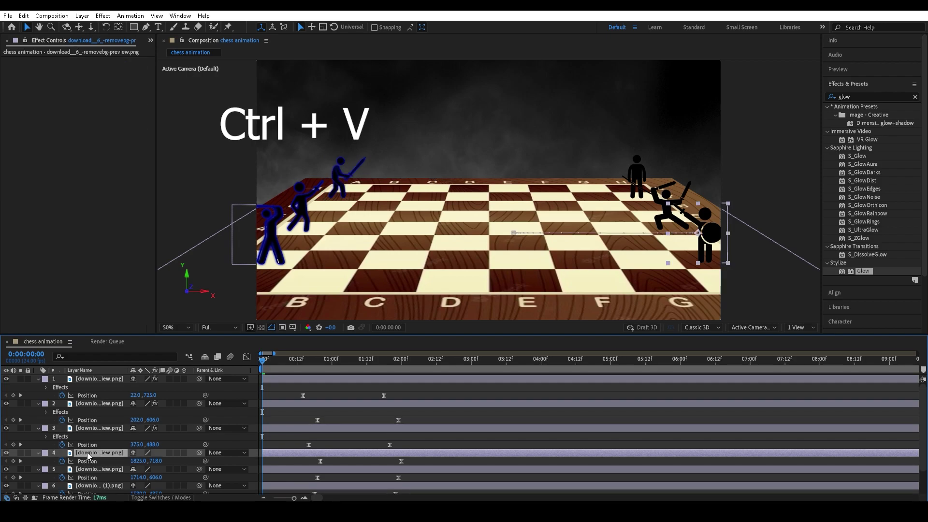
pyautogui.hotkey('ctrl', 'v')
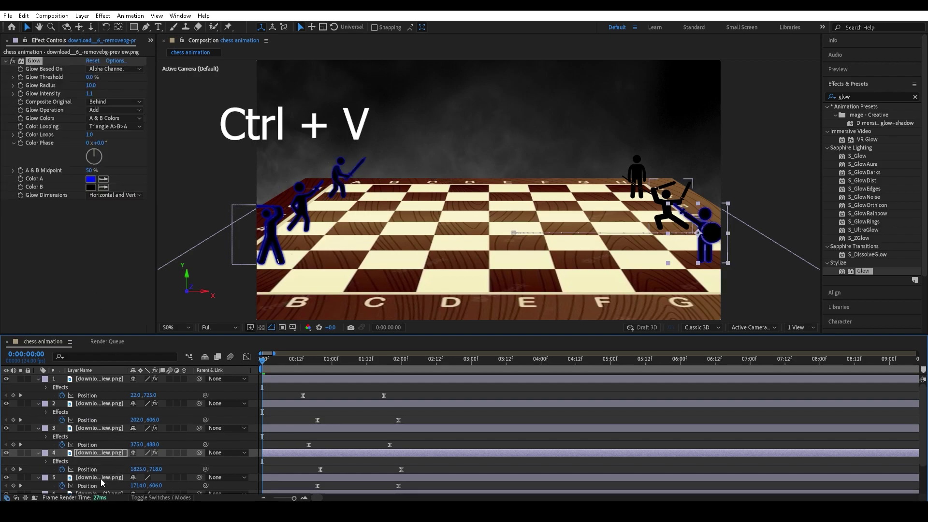
pyautogui.click(101, 478)
pyautogui.hotkey('ctrl', 'v')
pyautogui.scroll(-1, 91, 457)
pyautogui.click(88, 478)
pyautogui.hotkey('ctrl', 'v')
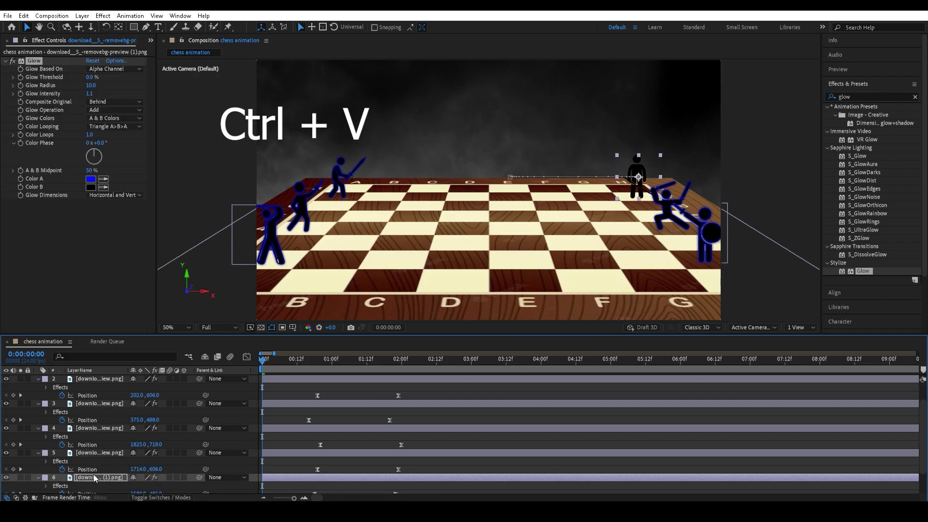
# Change the rear right figure's glow Color A to red, FF0000
pyautogui.click(90, 179)
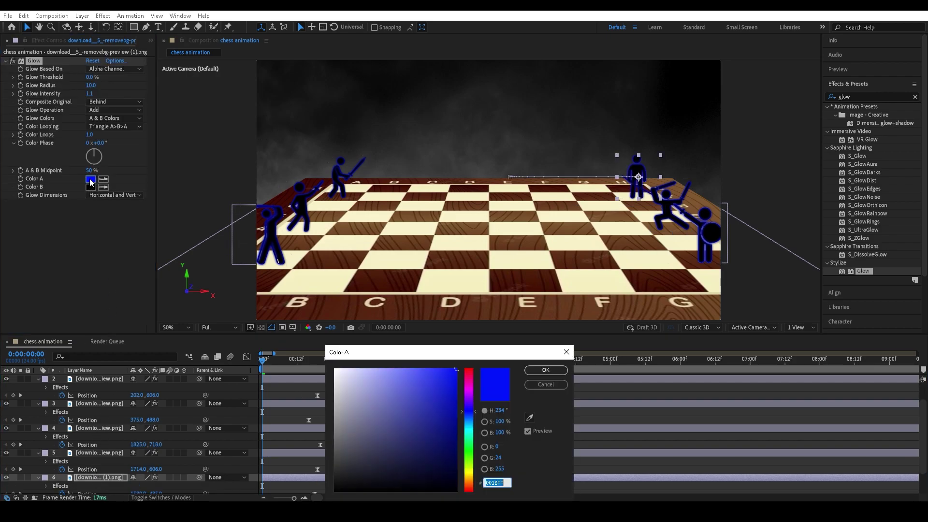
pyautogui.moveTo(468, 387); pyautogui.dragTo(482, 338)
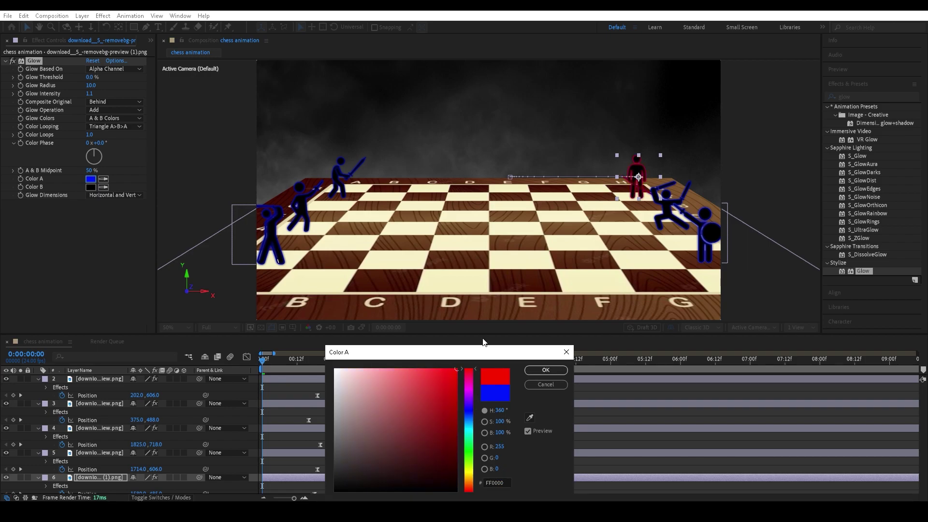
pyautogui.click(546, 370)
# Change the glow Color A of the middle right and front right figures to red as well
pyautogui.click(111, 453)
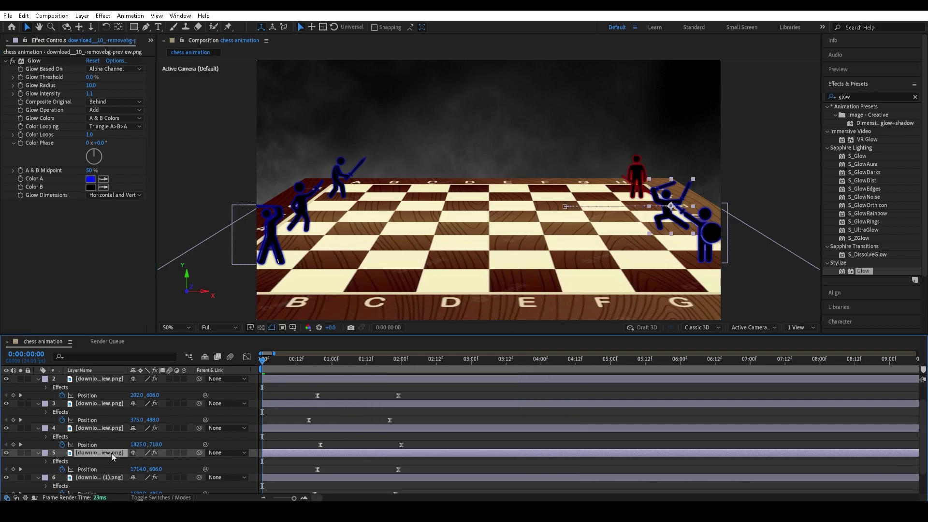
pyautogui.click(90, 179)
pyautogui.click(469, 389)
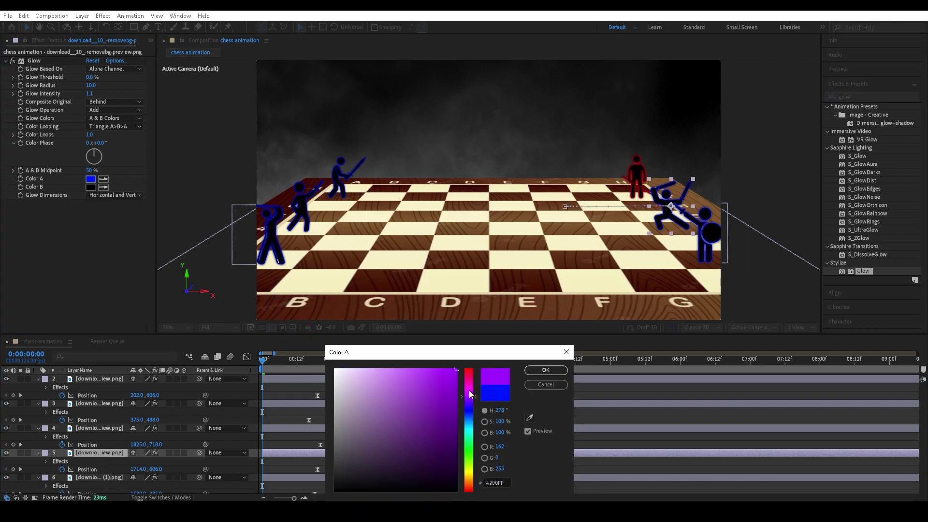
pyautogui.click(546, 370)
pyautogui.click(99, 428)
pyautogui.click(90, 179)
pyautogui.moveTo(468, 389); pyautogui.dragTo(474, 334)
pyautogui.click(546, 370)
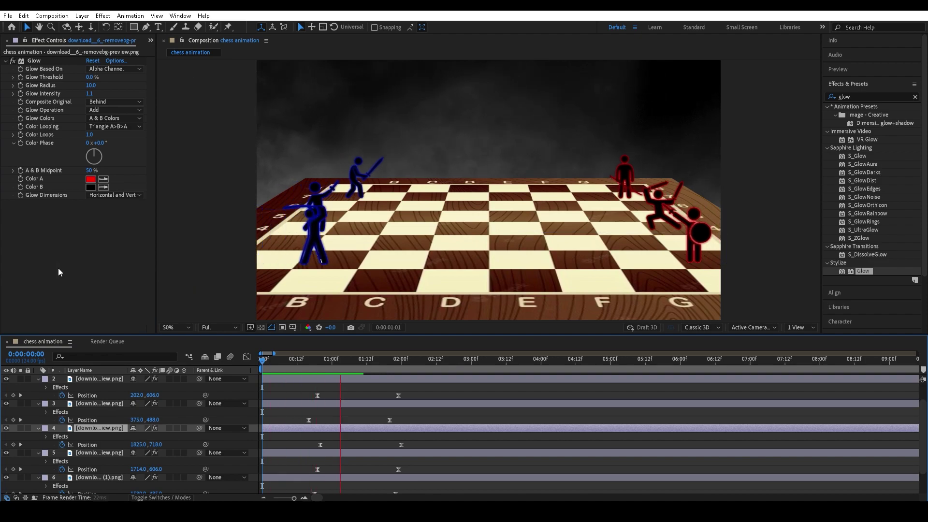
# Add the expression wiggle(2,6) to the Position of the front left figure on layer 1 and scrub through its motion
pyautogui.press('space')
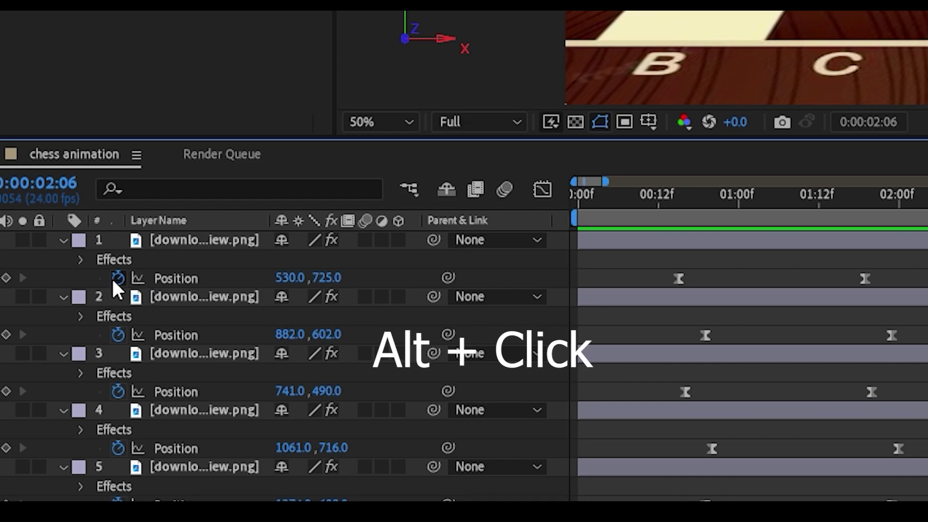
pyautogui.keyDown('alt'); pyautogui.click(117, 278); pyautogui.keyUp('alt')
pyautogui.write('w')
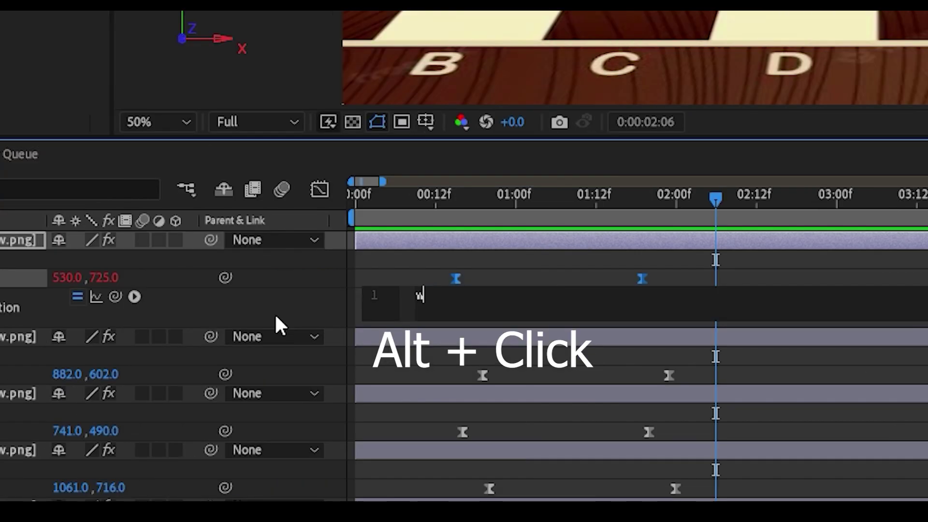
pyautogui.write('igg')
pyautogui.press('Return')
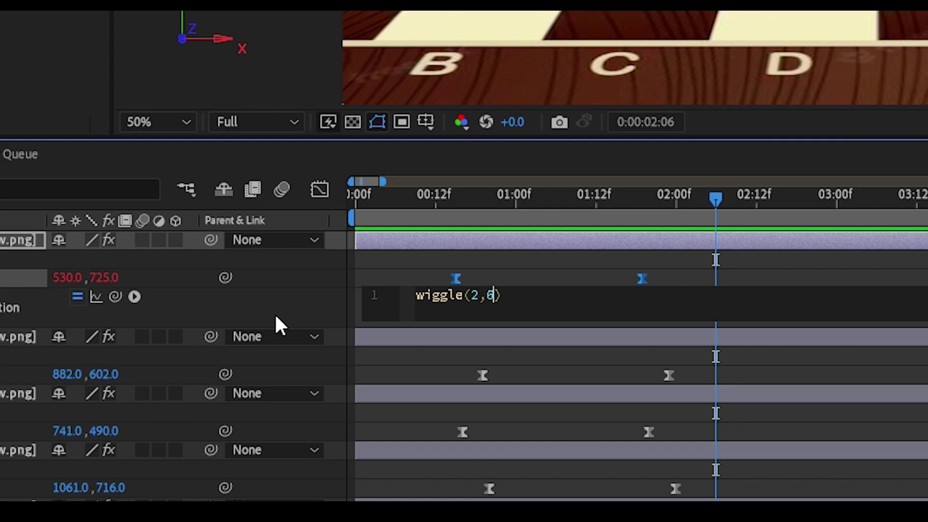
pyautogui.click(31, 77)
pyautogui.moveTo(717, 208); pyautogui.dragTo(542, 205)
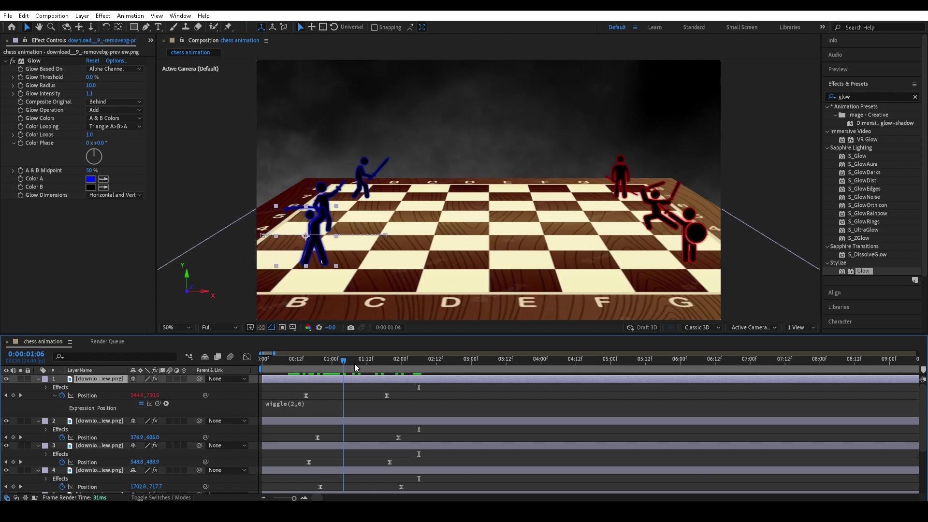
pyautogui.moveTo(355, 363); pyautogui.dragTo(393, 362)
# Add the expression wiggle(2,6) to the Position of the middle left figure on layer 2
pyautogui.click(98, 421)
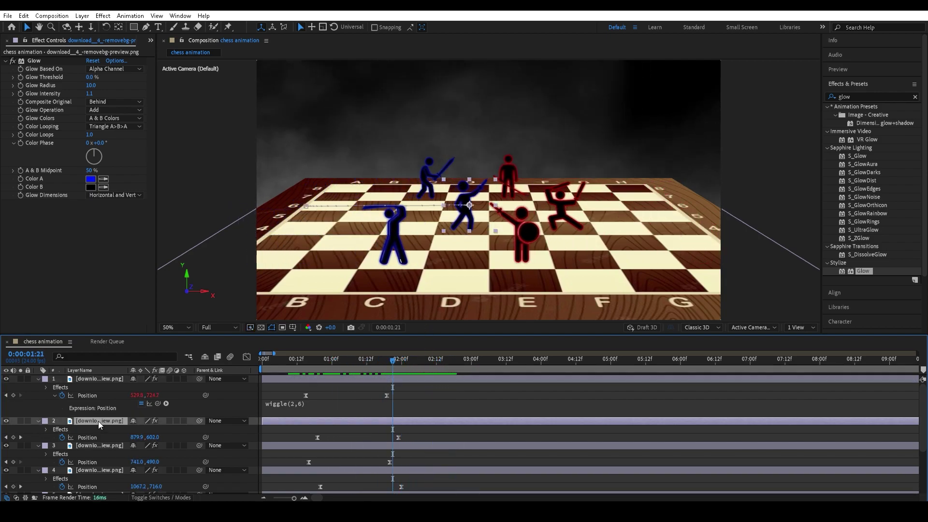
pyautogui.keyDown('alt'); pyautogui.click(61, 437); pyautogui.keyUp('alt')
pyautogui.write('w')
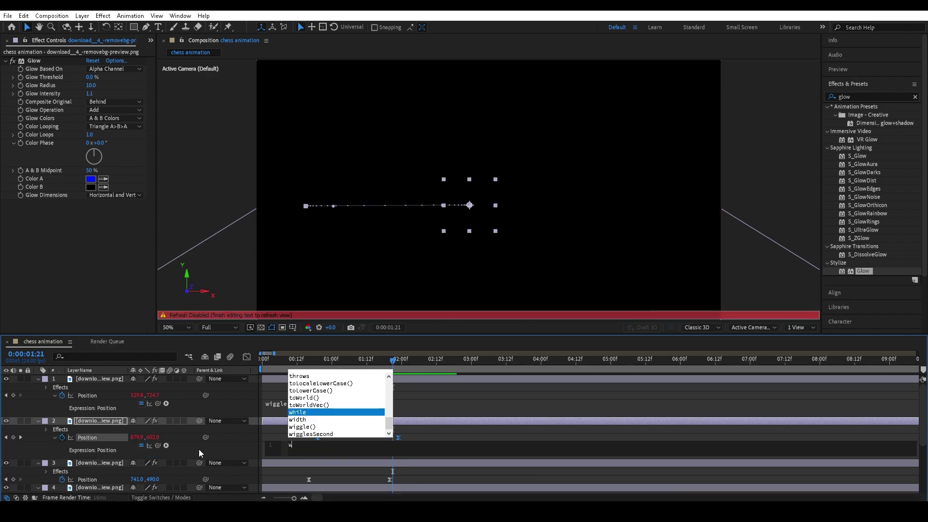
pyautogui.write('igg')
pyautogui.press('Return')
pyautogui.write('2,6')
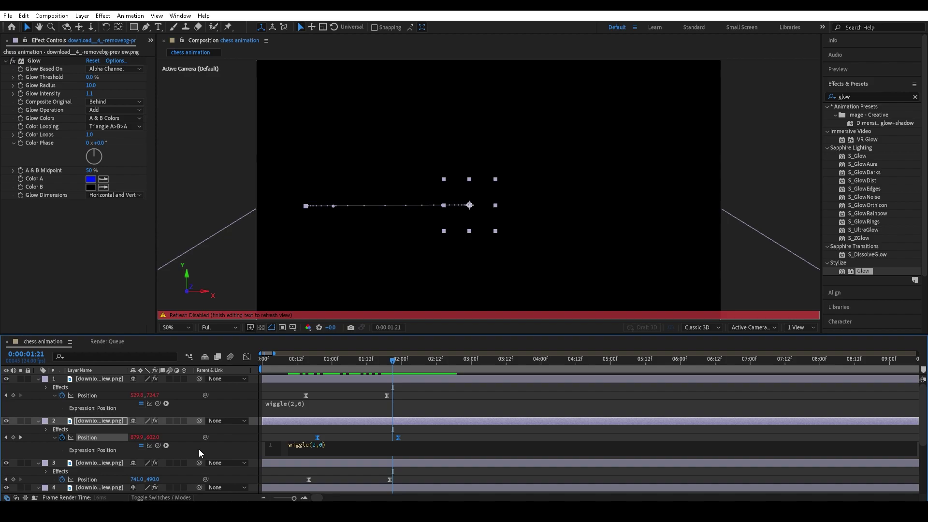
pyautogui.click(87, 280)
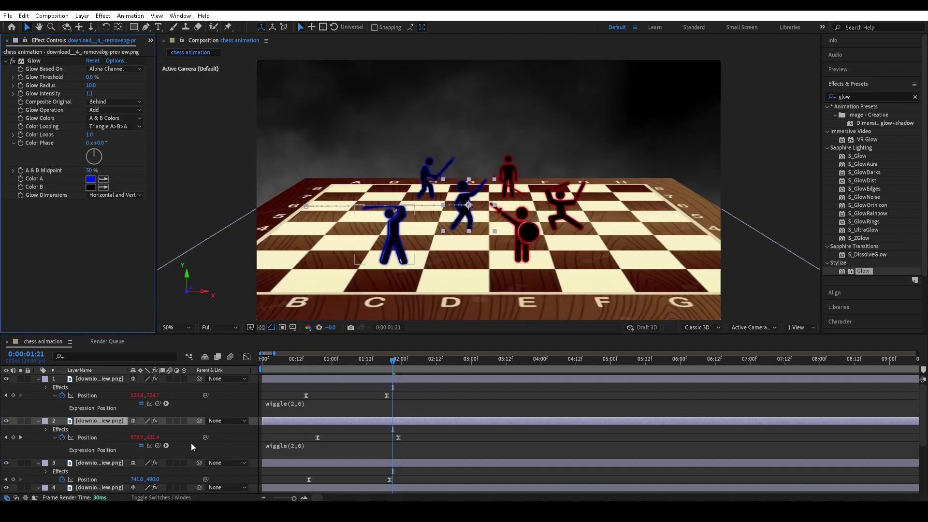
# Give the Position of the rear left figure on layer 3 the expression wiggle(2,6)
pyautogui.click(99, 463)
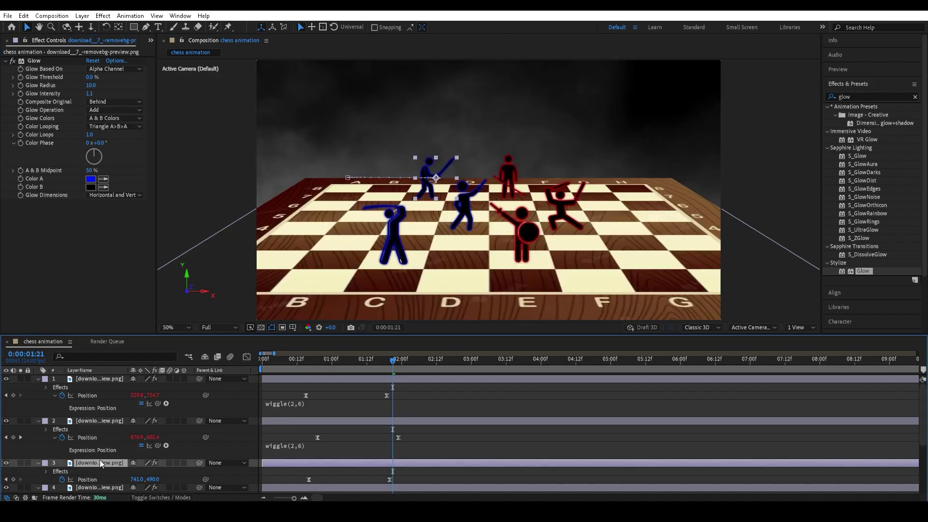
pyautogui.keyDown('alt'); pyautogui.click(62, 479); pyautogui.keyUp('alt')
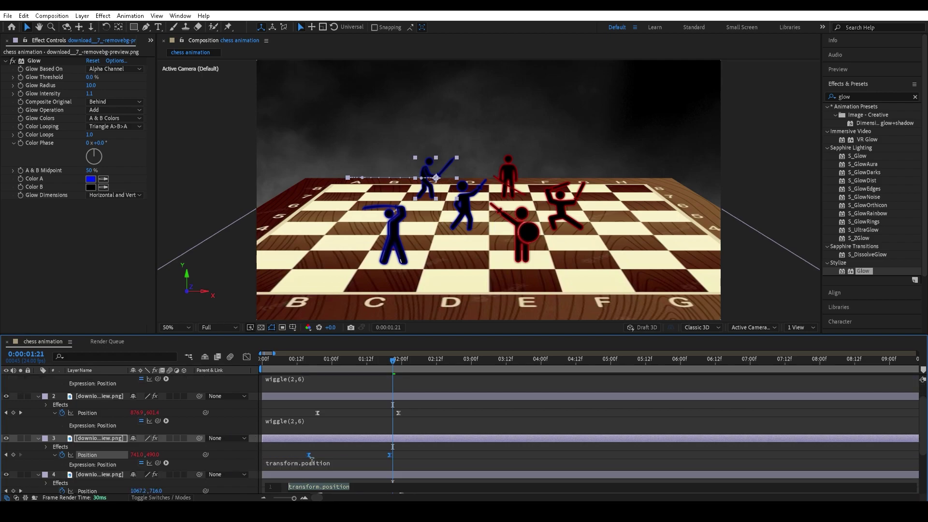
pyautogui.write('wi')
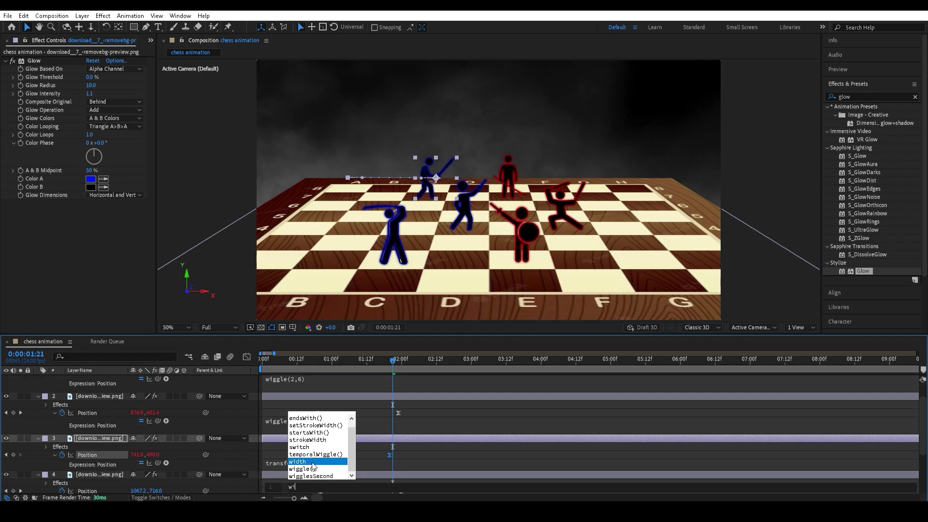
pyautogui.write('ggle(2,6)')
pyautogui.click(345, 455)
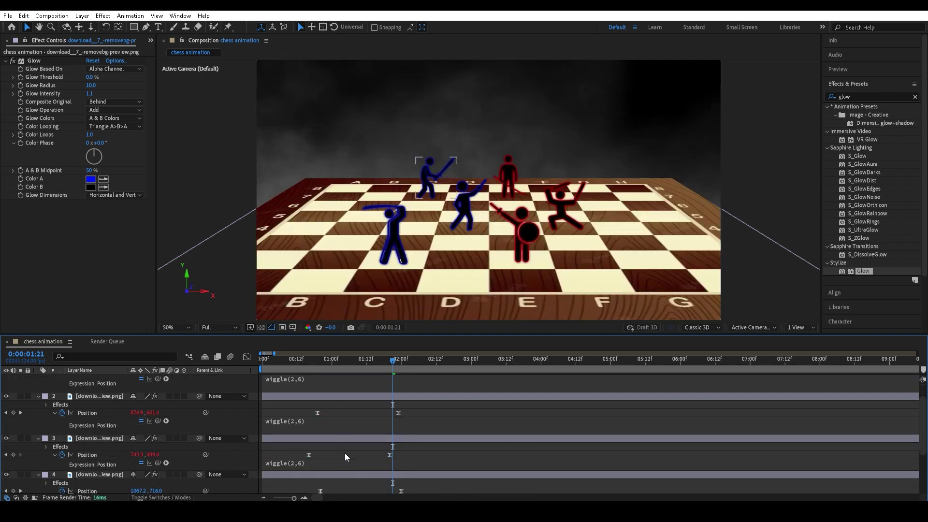
# Apply the expression wiggle(2,6) to the Position of the three red figures on layers 4, 5 and 6
pyautogui.scroll(-3, 344, 453)
pyautogui.click(99, 443)
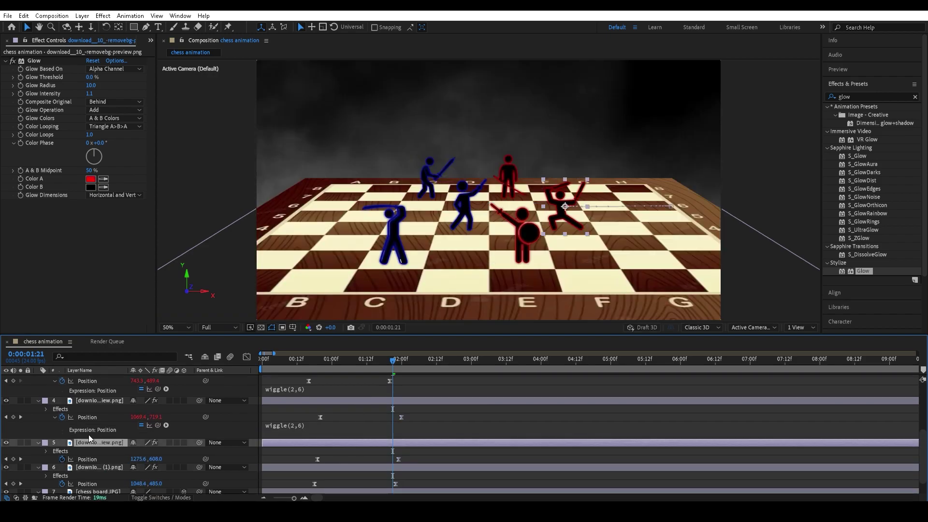
pyautogui.keyDown('alt'); pyautogui.click(62, 459); pyautogui.keyUp('alt')
pyautogui.write('wiggle(2,6)')
pyautogui.scroll(-2, 315, 427)
pyautogui.click(99, 447)
pyautogui.keyDown('alt'); pyautogui.click(62, 464); pyautogui.keyUp('alt')
pyautogui.write('wiggle(2,')
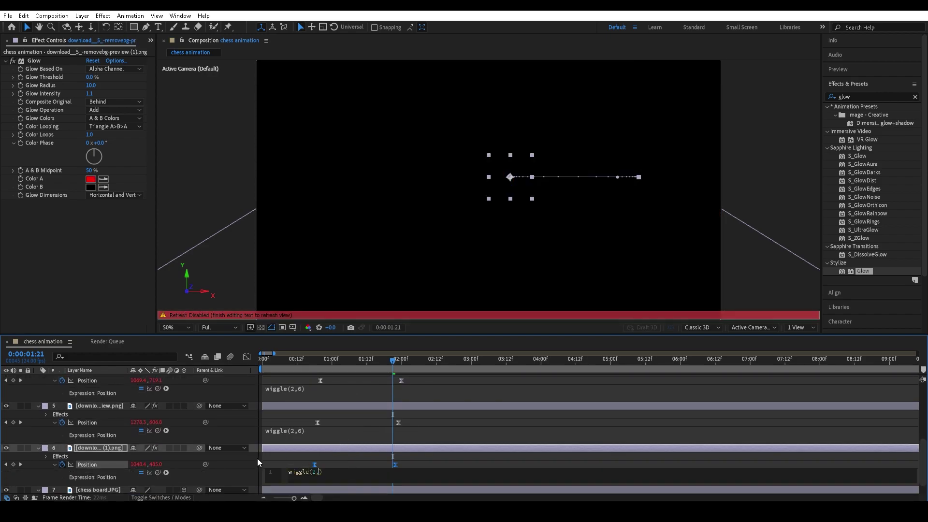
pyautogui.write('6')
pyautogui.click(300, 430)
# Play the chess animation from the first frame to review the wiggling figures
pyautogui.scroll(-1, 338, 410)
pyautogui.moveTo(394, 360); pyautogui.dragTo(211, 365)
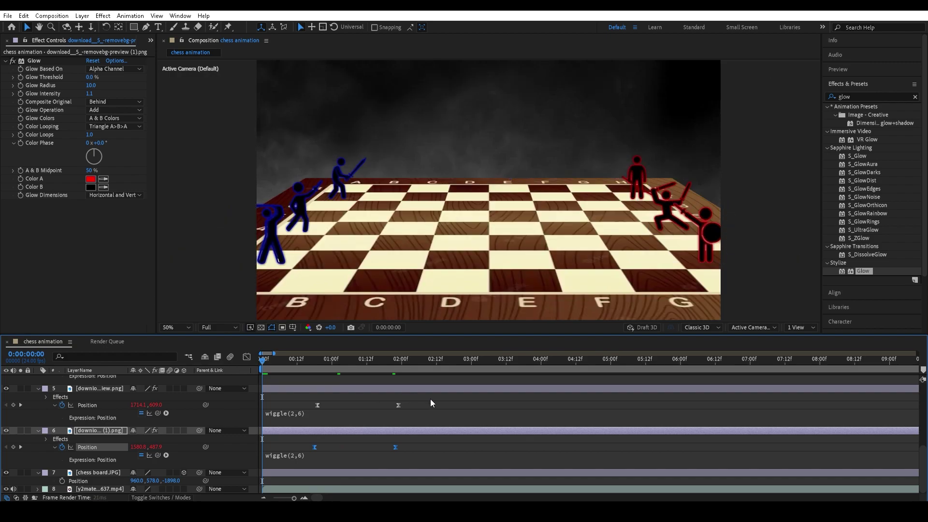
pyautogui.press('space')
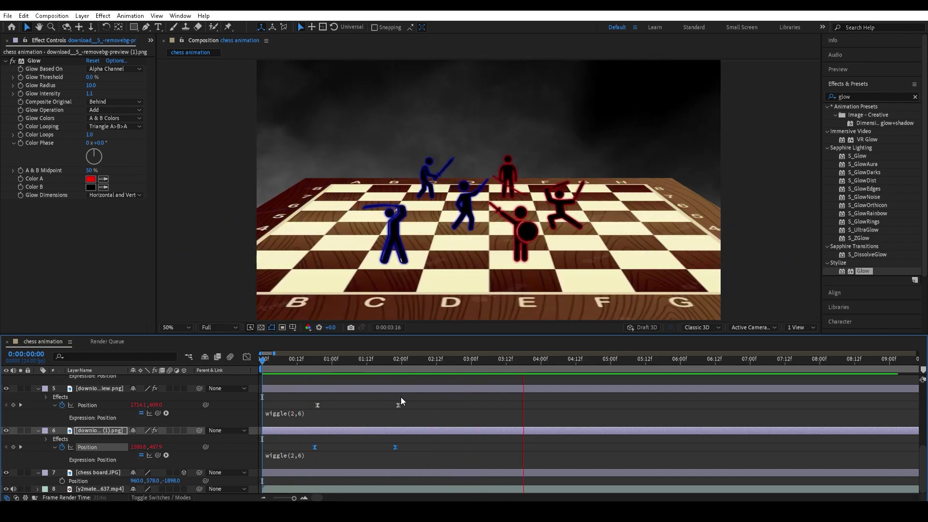
pyautogui.press('space')
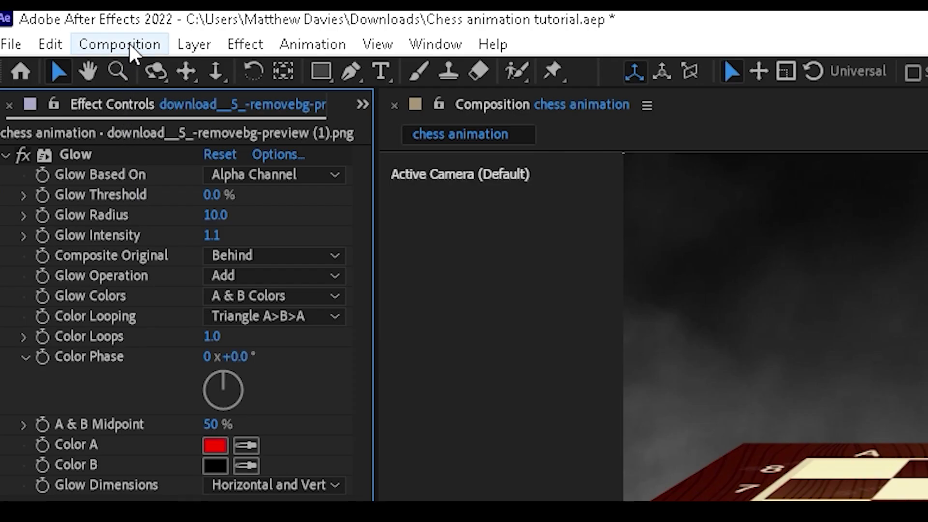
# Create a new composition named main comp and place the chess animation composition in it as a layer
pyautogui.click(61, 15)
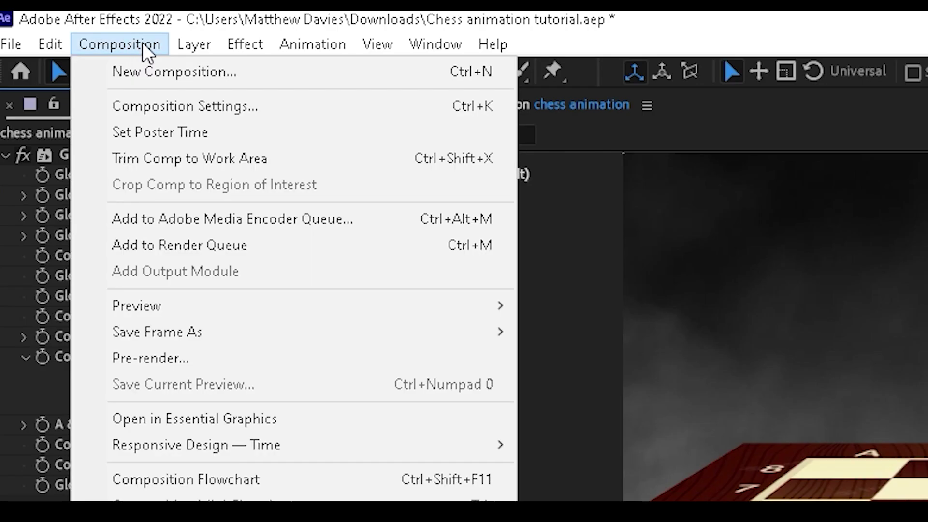
pyautogui.click(162, 68)
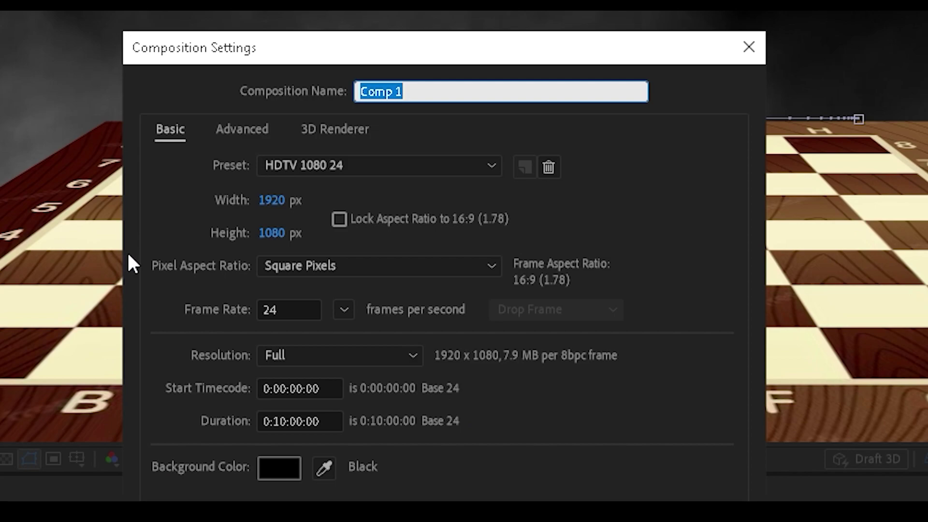
pyautogui.write('main c')
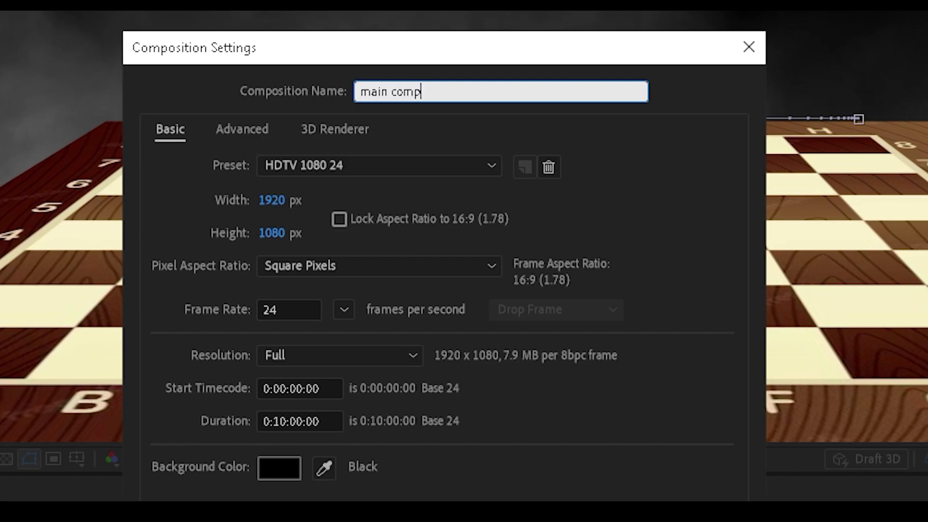
pyautogui.press('Return')
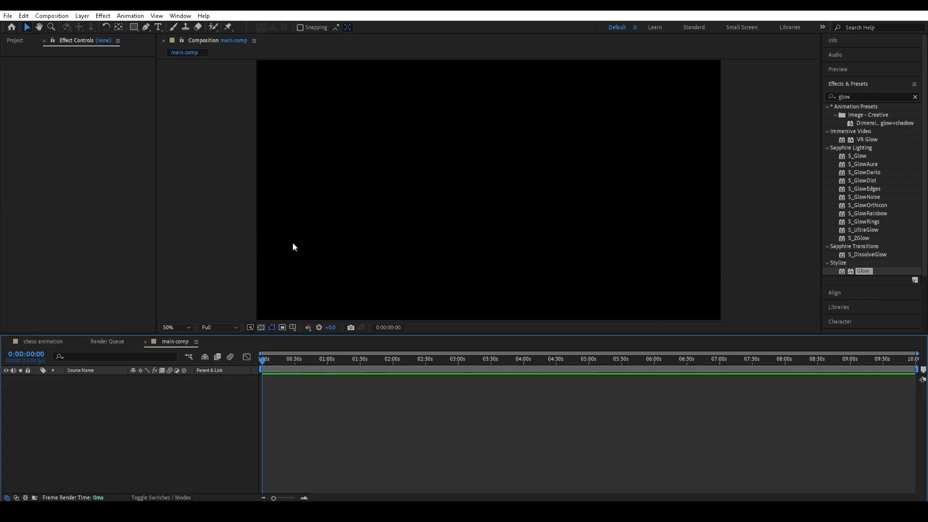
pyautogui.click(17, 42)
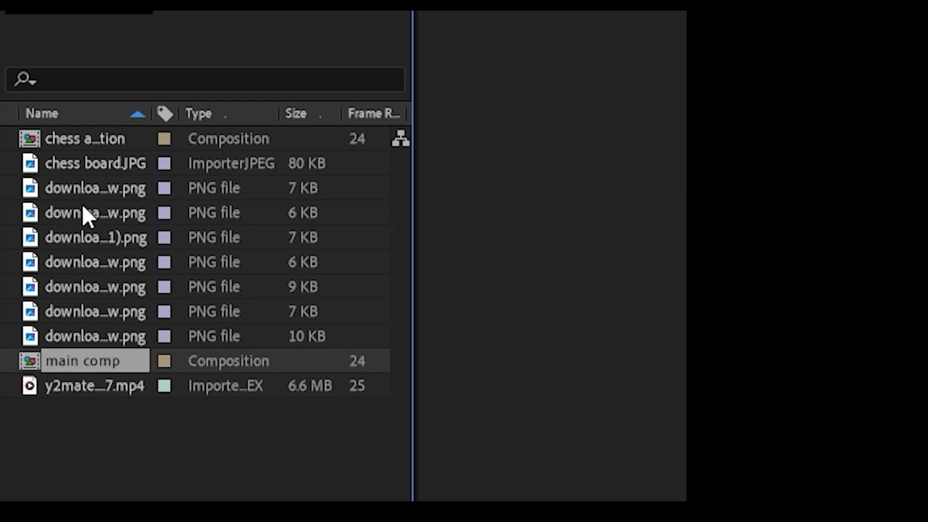
pyautogui.moveTo(29, 128); pyautogui.dragTo(286, 403)
# Set a Scale keyframe at 100% on the chess animation layer at 0:00:01:04
pyautogui.moveTo(263, 367); pyautogui.dragTo(280, 367)
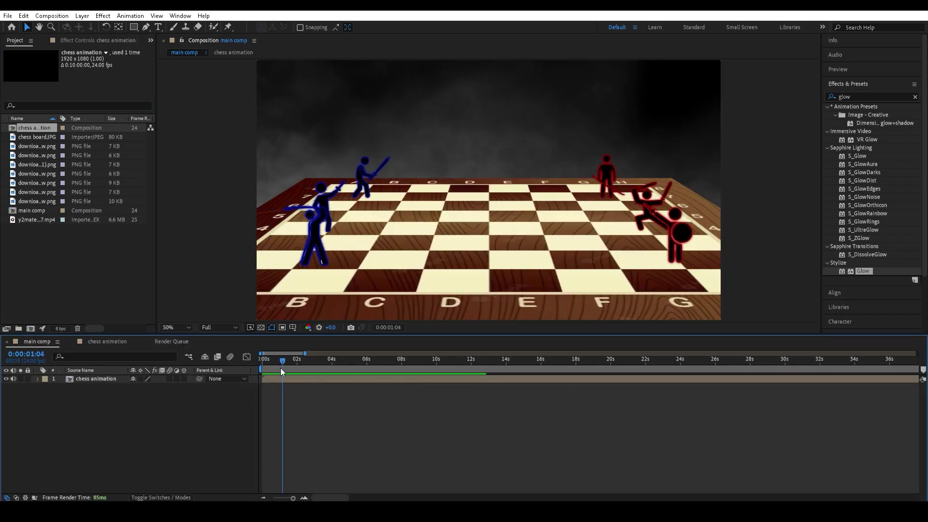
pyautogui.click(96, 378)
pyautogui.press('s')
pyautogui.click(67, 291)
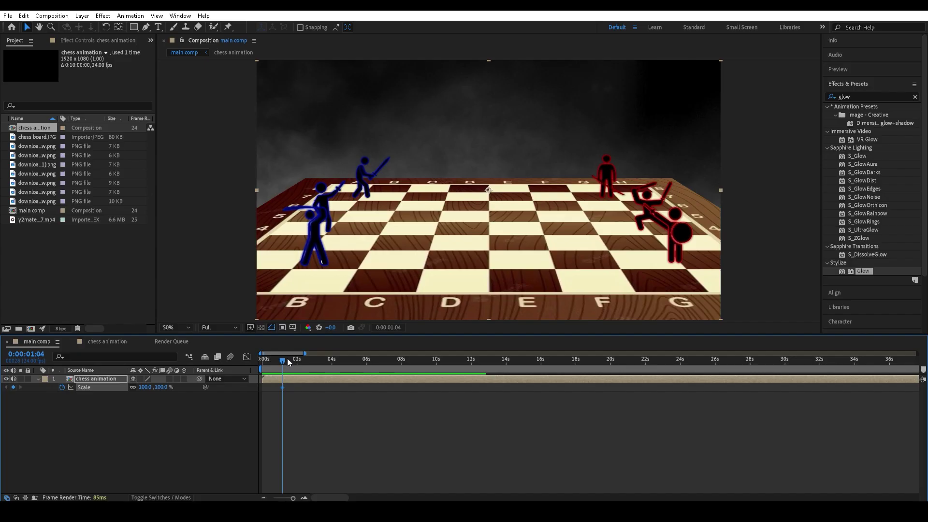
# Set the chess animation layer's Scale to 110% at 0:00:01:12 for a slight zoom-in
pyautogui.press('space')
pyautogui.press('space')
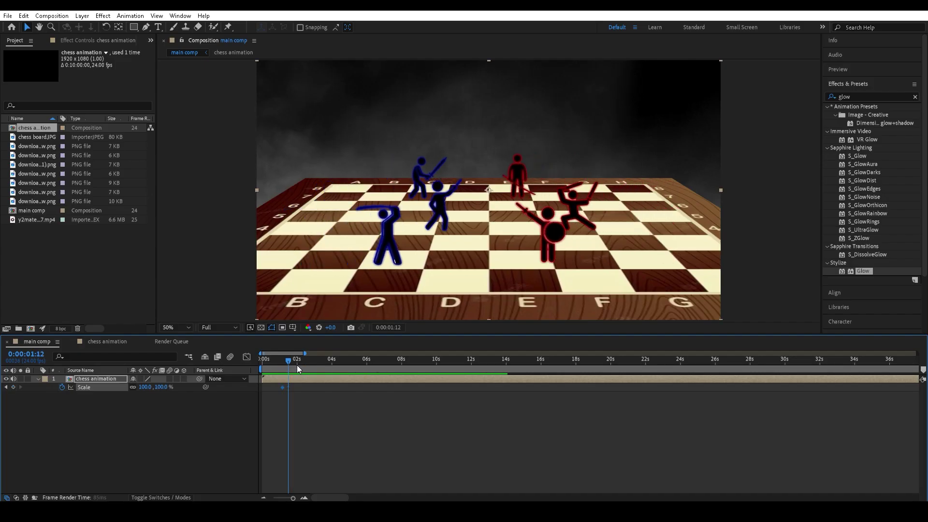
pyautogui.click(161, 387)
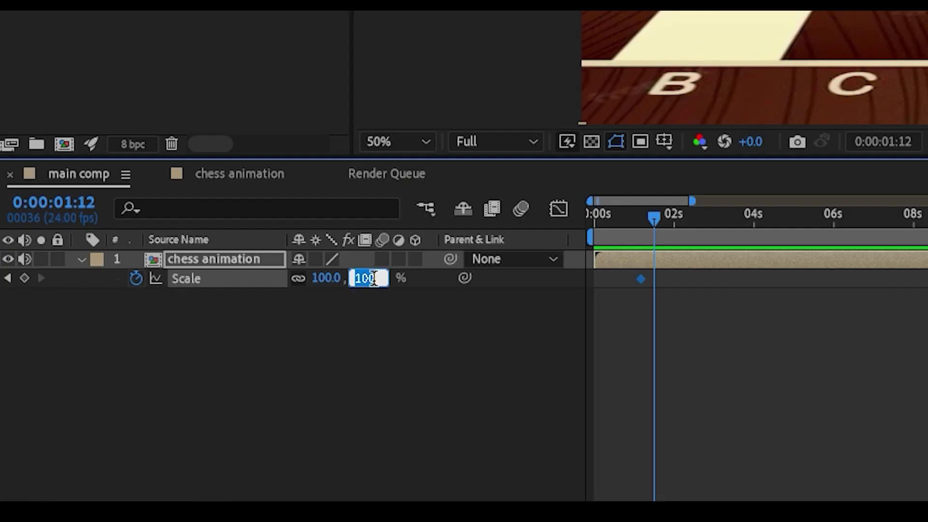
pyautogui.write('120')
pyautogui.press('Return')
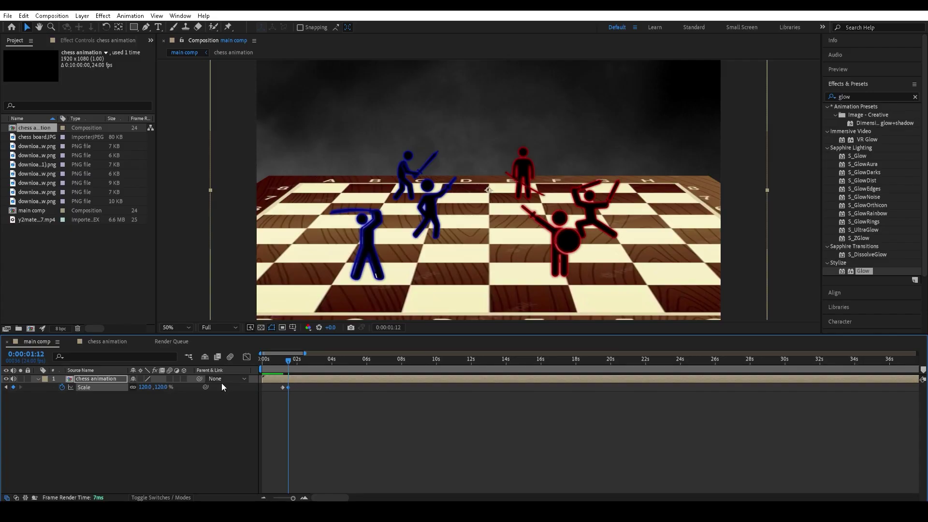
pyautogui.press('Return')
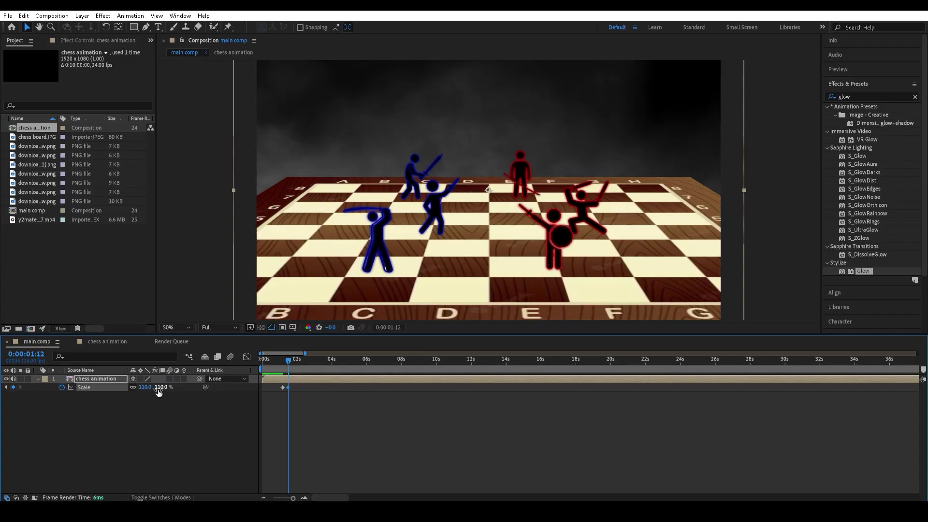
# Apply Easy Ease to both Scale keyframes of the chess animation layer and play the zoom
pyautogui.moveTo(302, 391); pyautogui.dragTo(265, 388)
pyautogui.press('F9')
pyautogui.press('space')
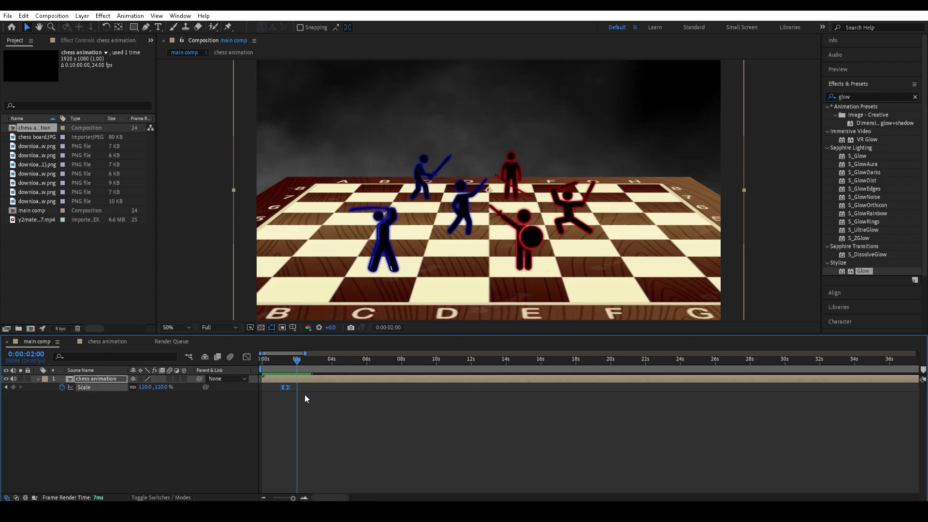
# Reshape the Scale speed curve in the Graph Editor into a steep peak around 0:00:01:08, and preview the zoom
pyautogui.click(246, 357)
pyautogui.click(281, 359)
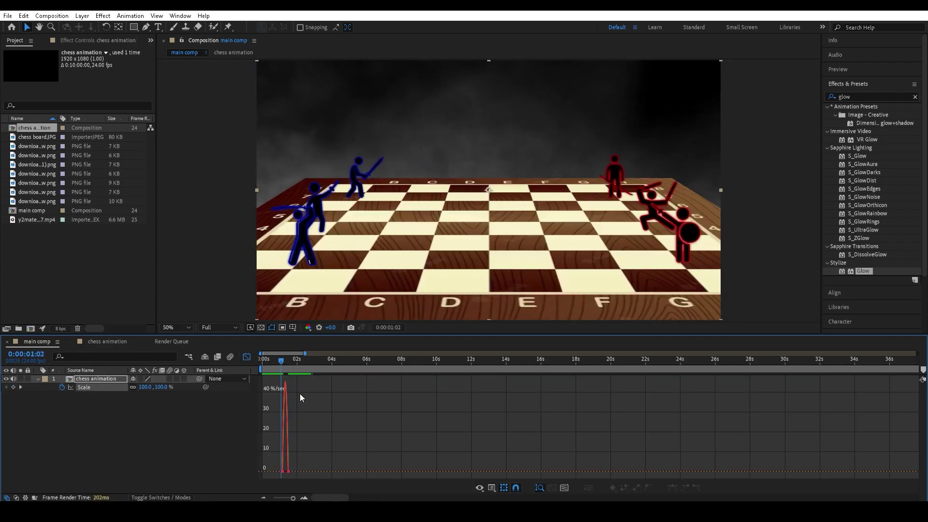
pyautogui.click(303, 497)
pyautogui.click(304, 497)
pyautogui.click(303, 497)
pyautogui.click(293, 471)
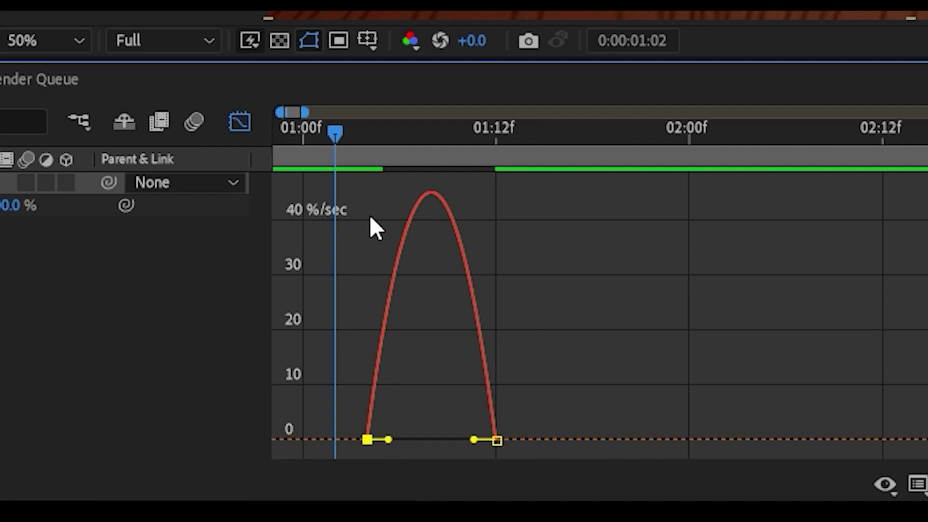
pyautogui.moveTo(334, 121); pyautogui.dragTo(431, 140)
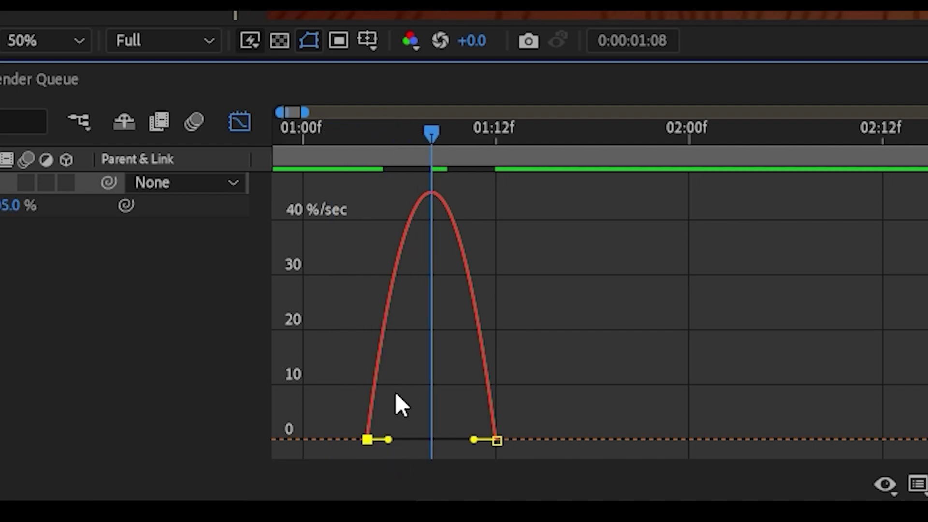
pyautogui.moveTo(395, 443); pyautogui.dragTo(456, 444)
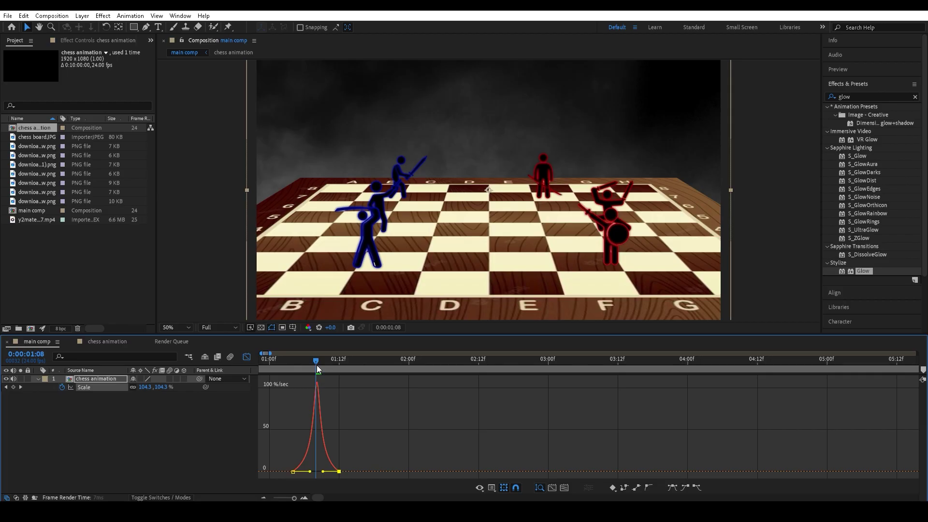
pyautogui.click(246, 356)
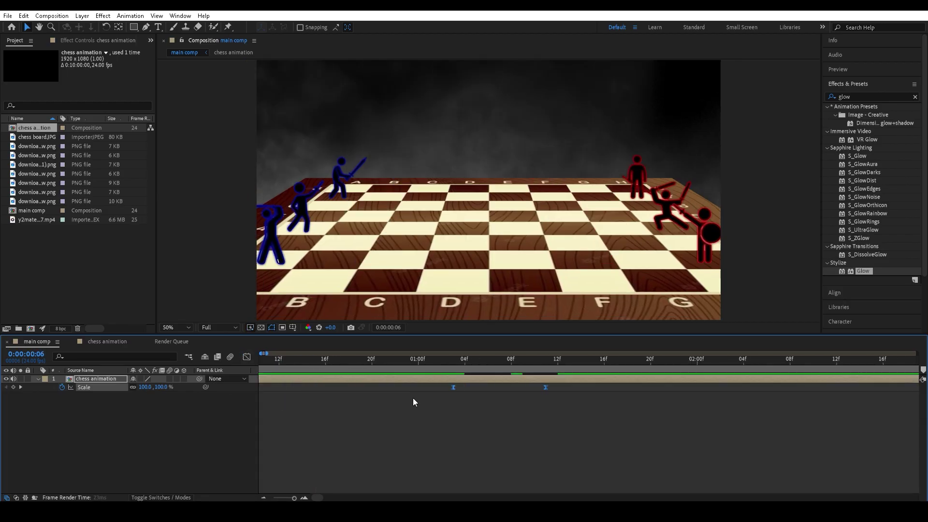
pyautogui.press('space')
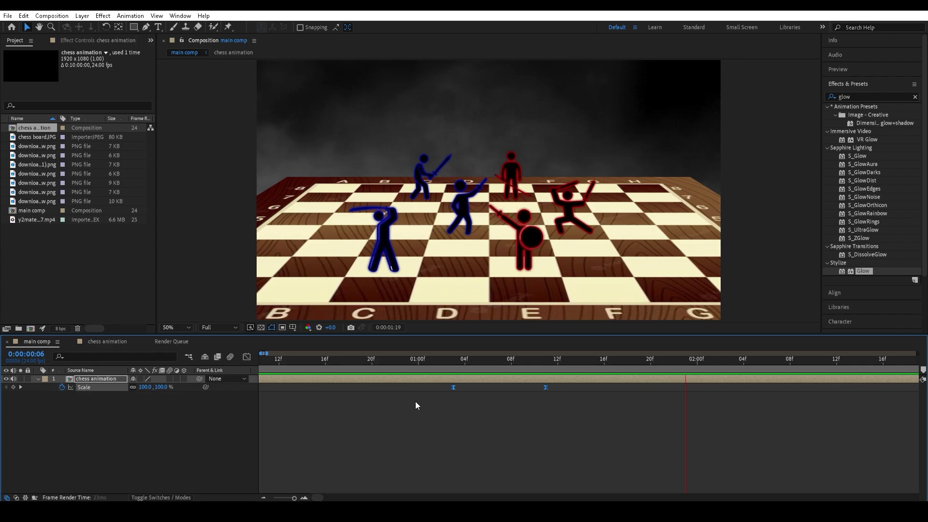
# Set the chess animation layer's second Scale keyframe at 0:00:01:11 to 115% and preview the stronger zoom
pyautogui.press('space')
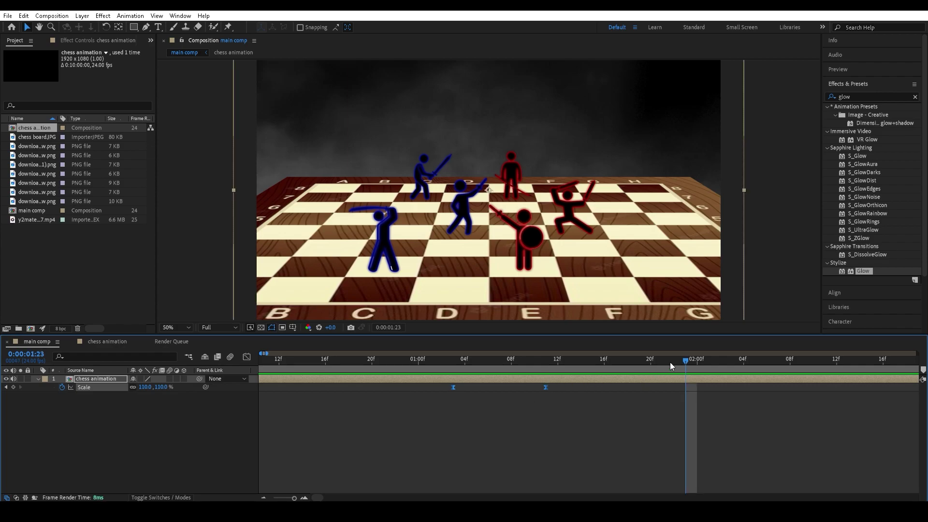
pyautogui.moveTo(683, 363); pyautogui.dragTo(549, 369)
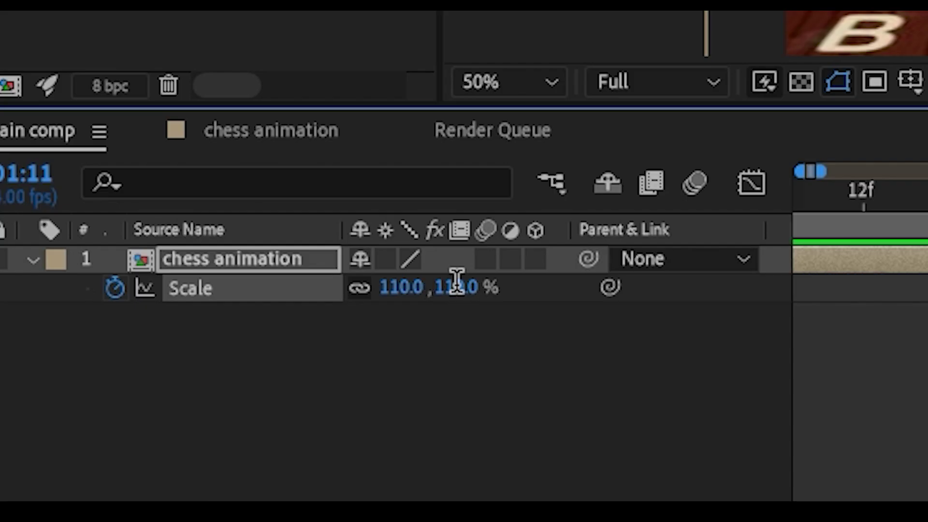
pyautogui.click(456, 285)
pyautogui.write('115')
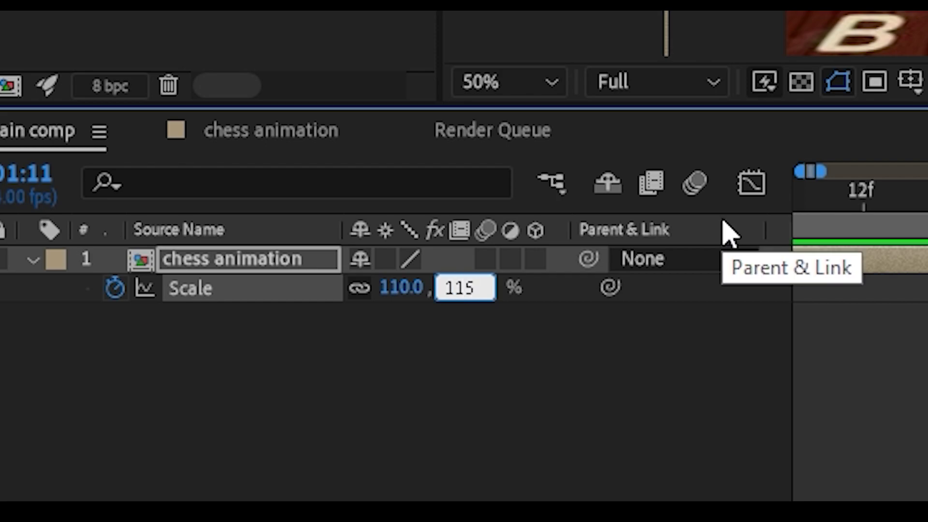
pyautogui.press('Return')
pyautogui.press('space')
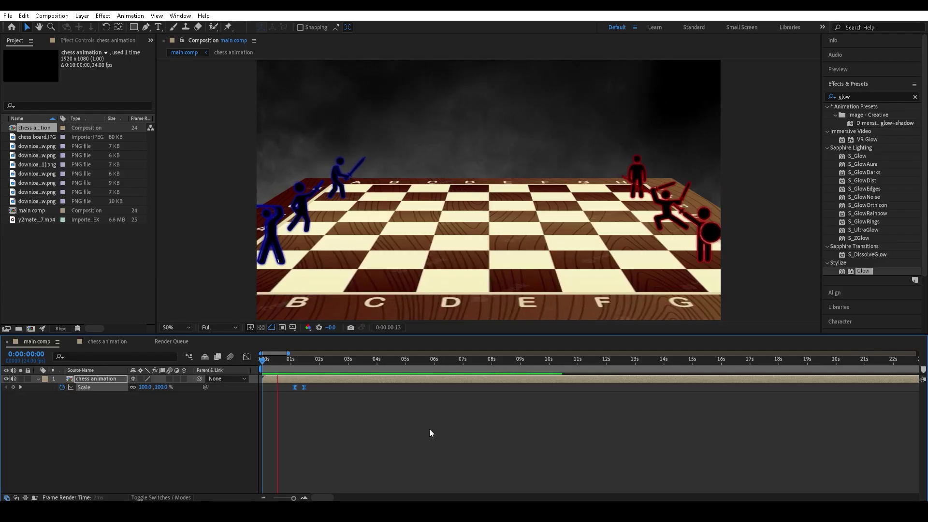
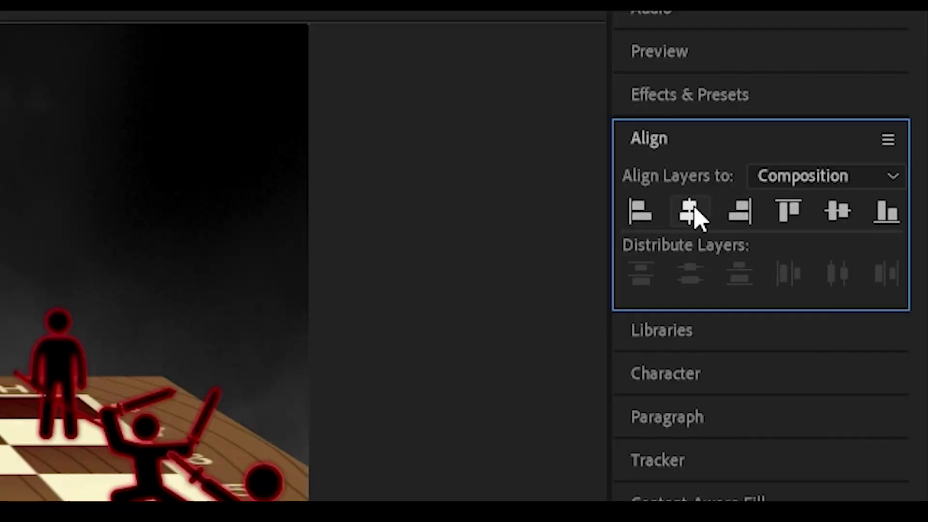
# Apply a Drop Shadow effect to the FIGHT! text layer, with its Distance set to 20 and Softness to 47
pyautogui.click(848, 85)
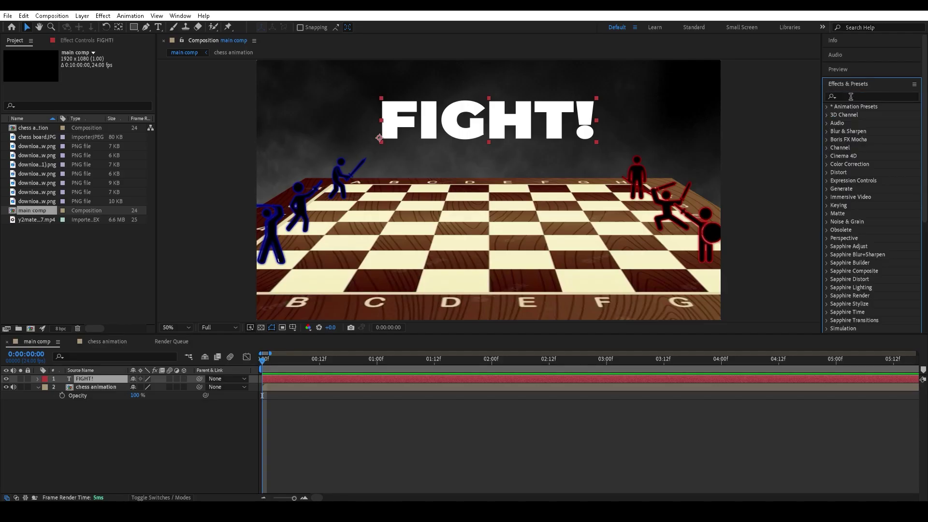
pyautogui.click(850, 97)
pyautogui.write('dr')
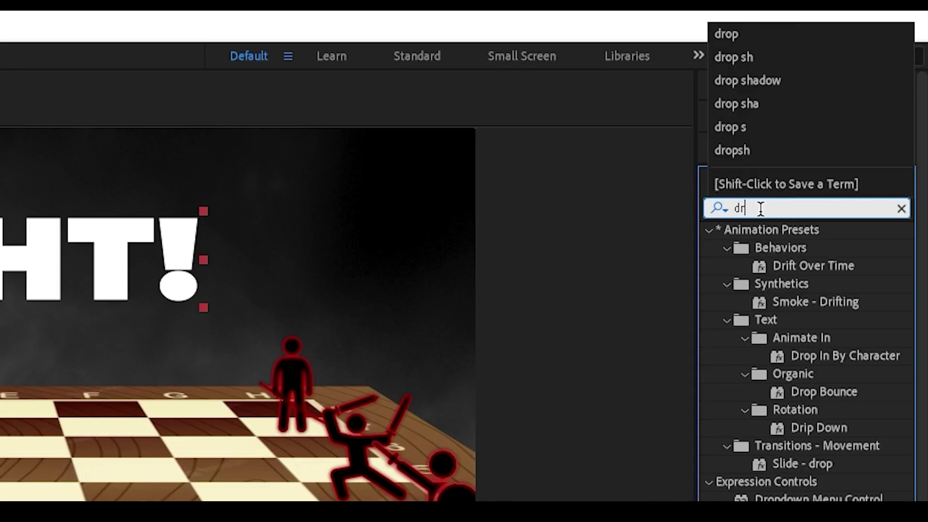
pyautogui.write('op sh')
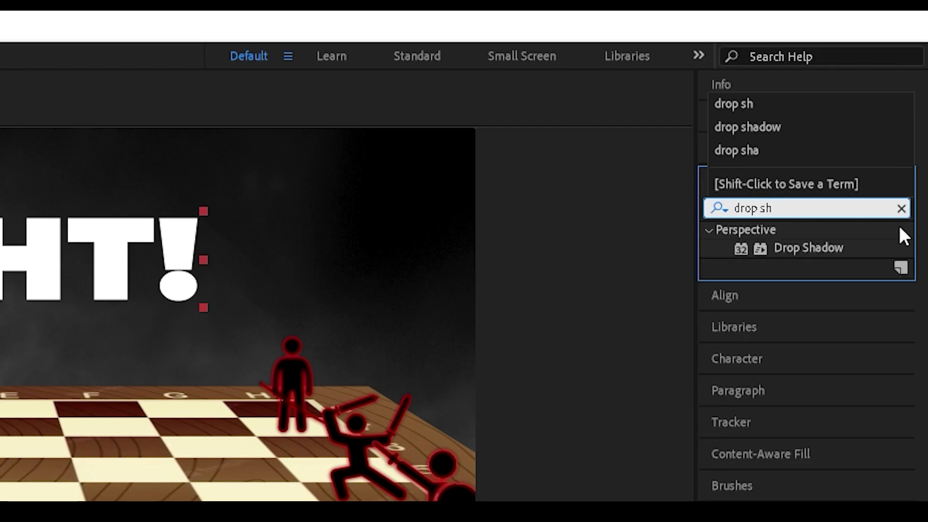
pyautogui.moveTo(825, 244); pyautogui.dragTo(1, 256)
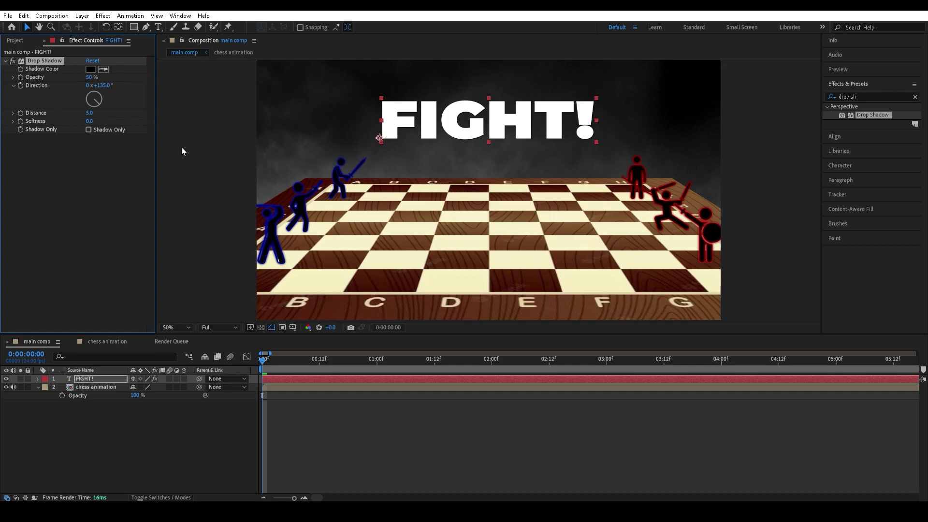
pyautogui.moveTo(89, 112); pyautogui.dragTo(98, 112)
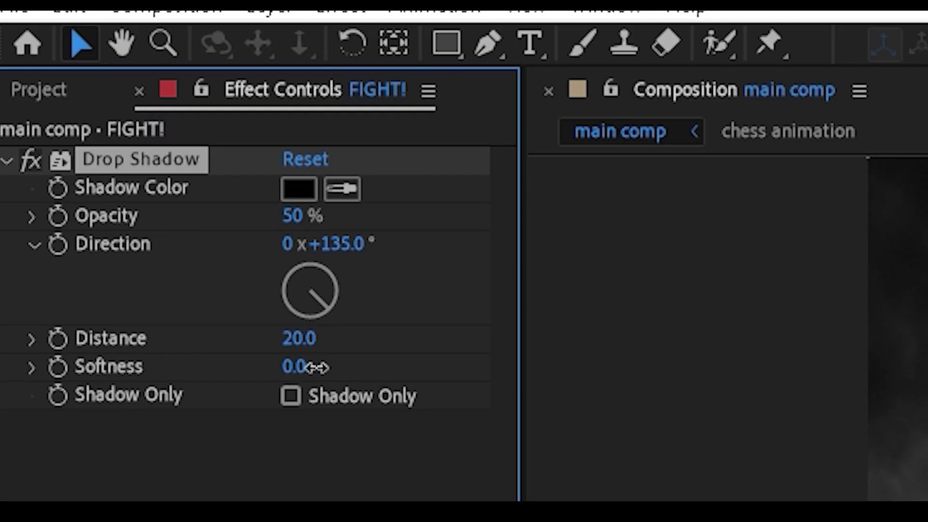
pyautogui.moveTo(317, 366); pyautogui.dragTo(259, 345)
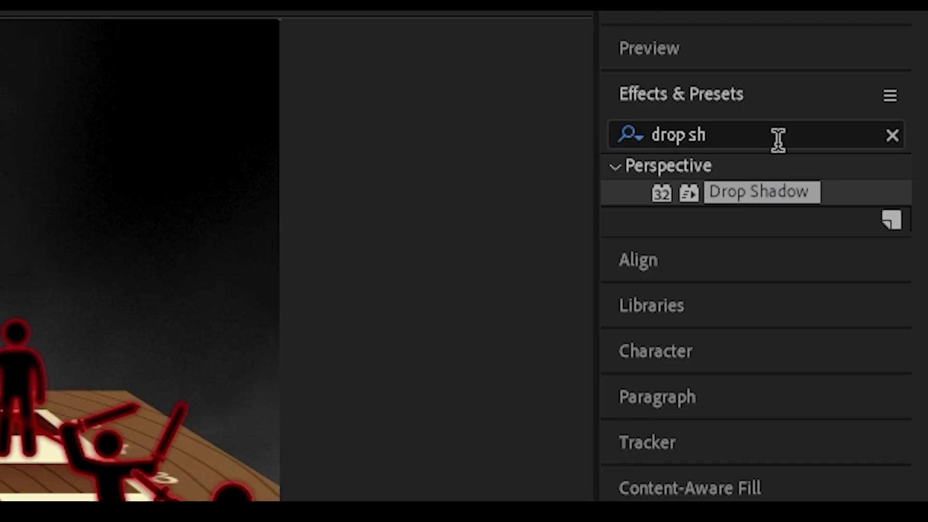
# Apply a Gradient Ramp effect to the FIGHT! text and swap its colors to run from white to black
pyautogui.click(878, 98)
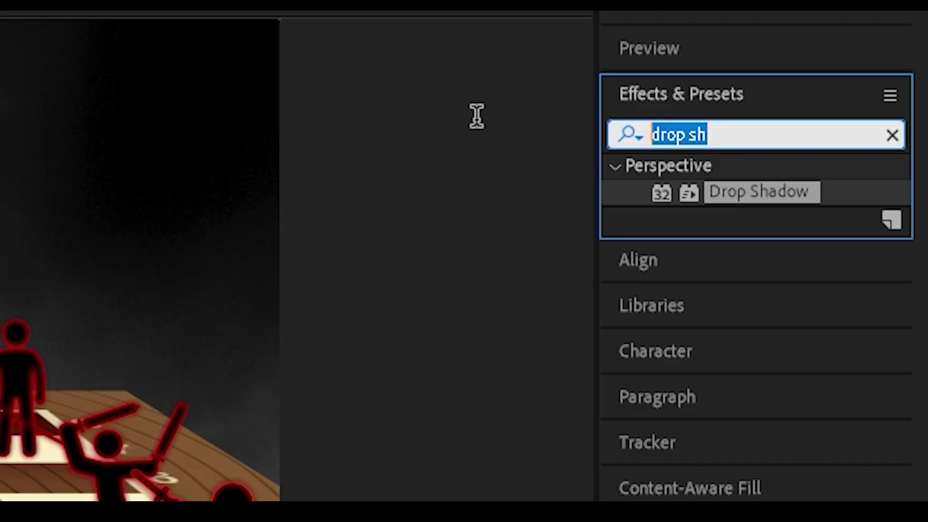
pyautogui.press('BackSpace')
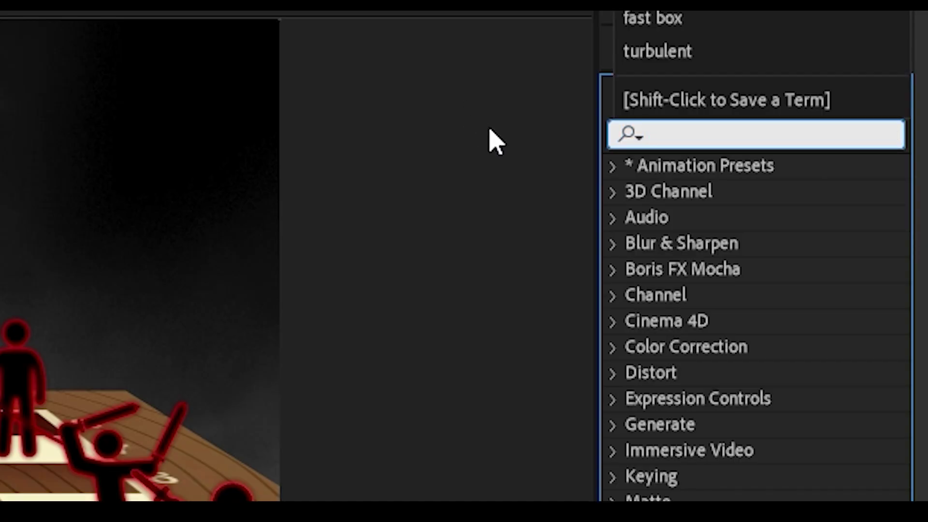
pyautogui.write('gradient')
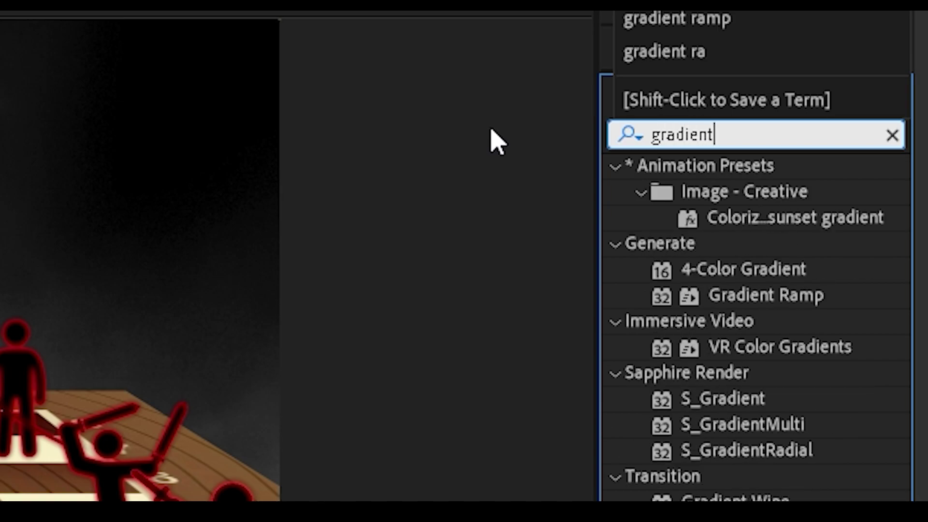
pyautogui.moveTo(768, 296); pyautogui.dragTo(507, 133)
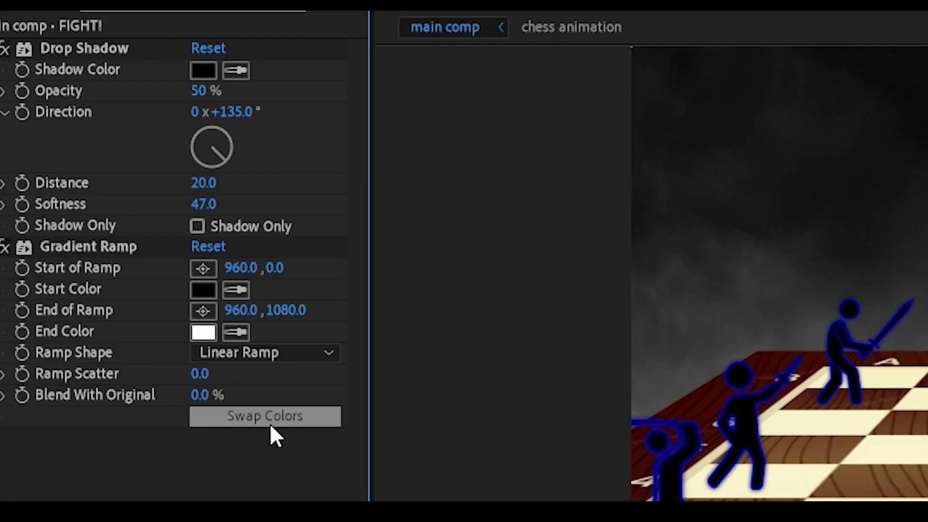
pyautogui.click(116, 205)
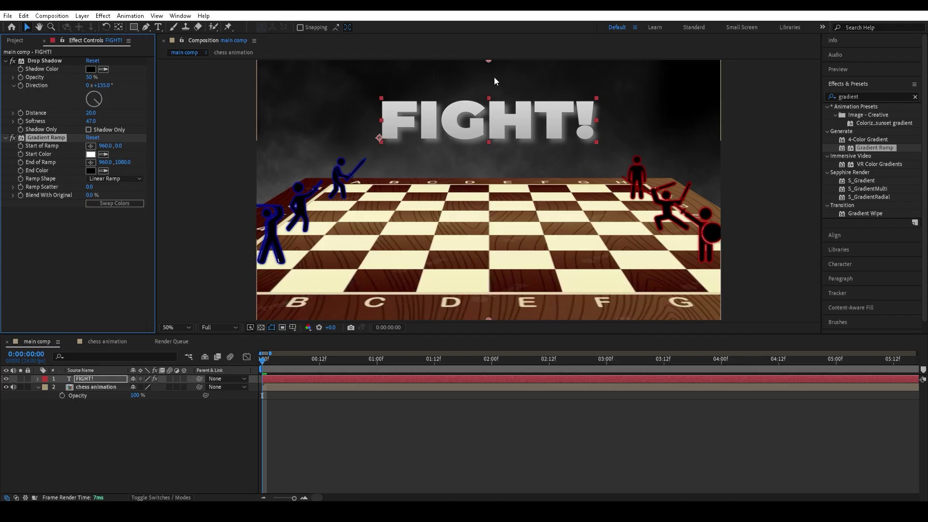
# Position the Gradient Ramp's start at about 952, 138 and end at about 944, 397, and set Blend With Original to 33%
pyautogui.moveTo(489, 60); pyautogui.dragTo(487, 93)
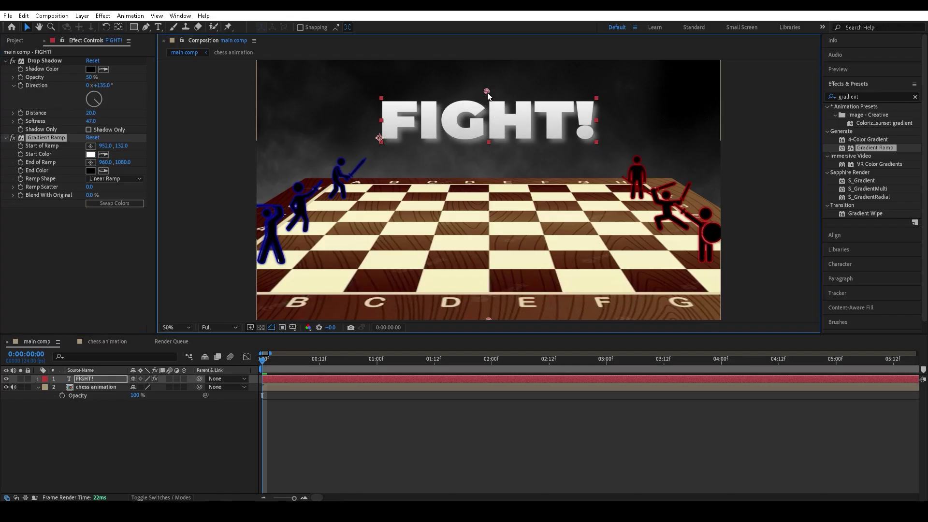
pyautogui.moveTo(123, 163); pyautogui.dragTo(0, 133)
pyautogui.moveTo(489, 242); pyautogui.dragTo(484, 155)
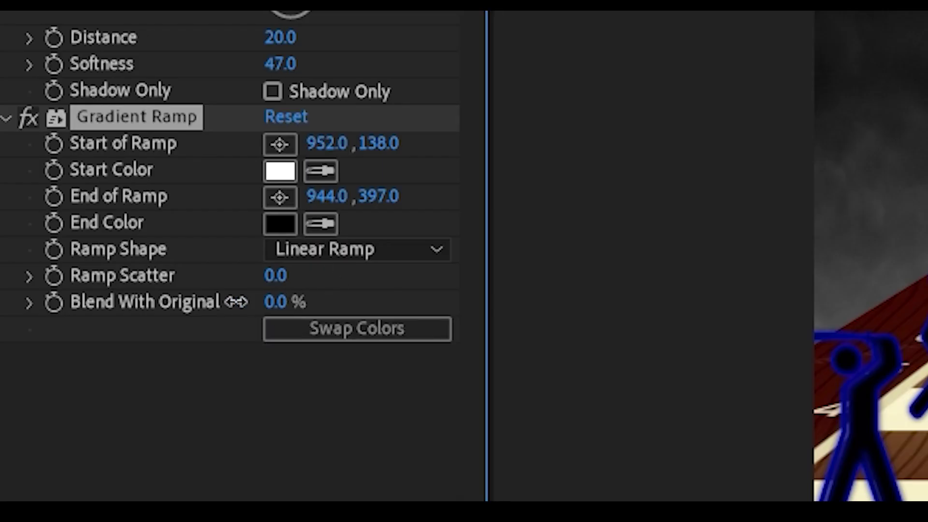
pyautogui.moveTo(100, 342)
pyautogui.mouseDown()
pyautogui.moveTo(216, 353)
pyautogui.moveTo(70, 348)
pyautogui.moveTo(84, 345)
pyautogui.mouseUp()
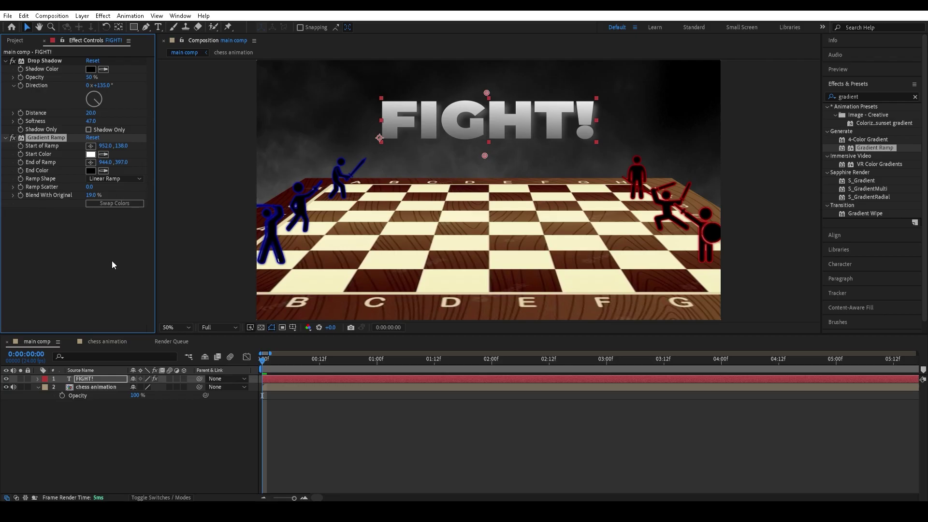
pyautogui.click(124, 268)
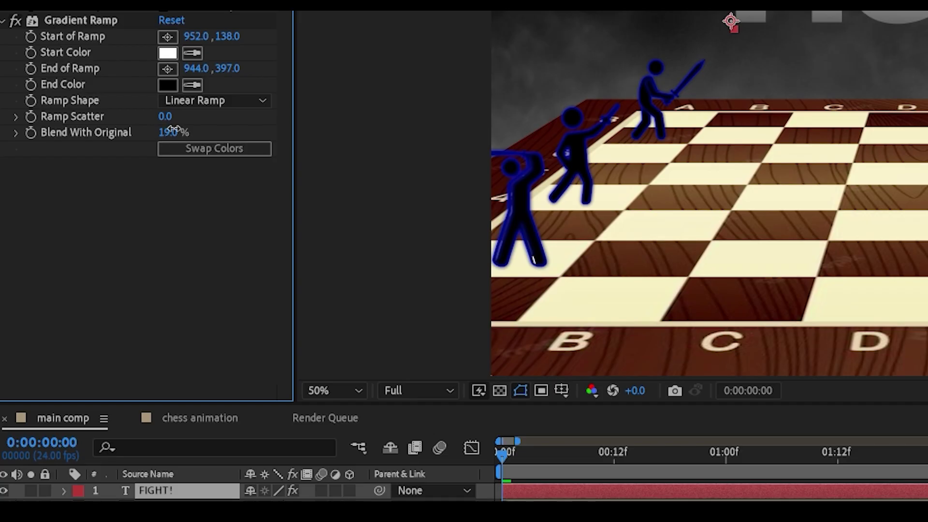
pyautogui.moveTo(94, 195); pyautogui.dragTo(85, 198)
pyautogui.moveTo(167, 142); pyautogui.dragTo(203, 148)
# Fade in the FIGHT! text with Opacity keyframes of 0% at 0:00:00:00 and 100% at 0:00:00:12, and preview the result
pyautogui.press('t')
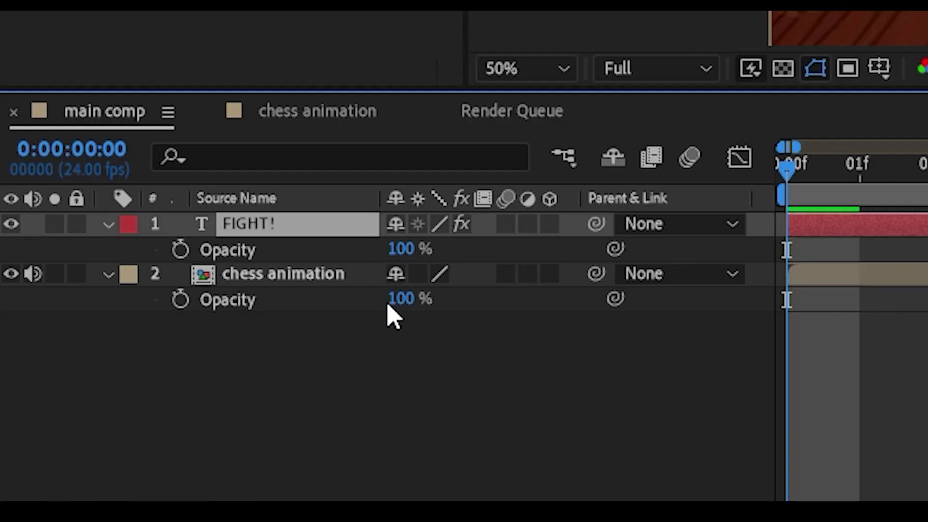
pyautogui.click(180, 250)
pyautogui.moveTo(394, 249); pyautogui.dragTo(314, 259)
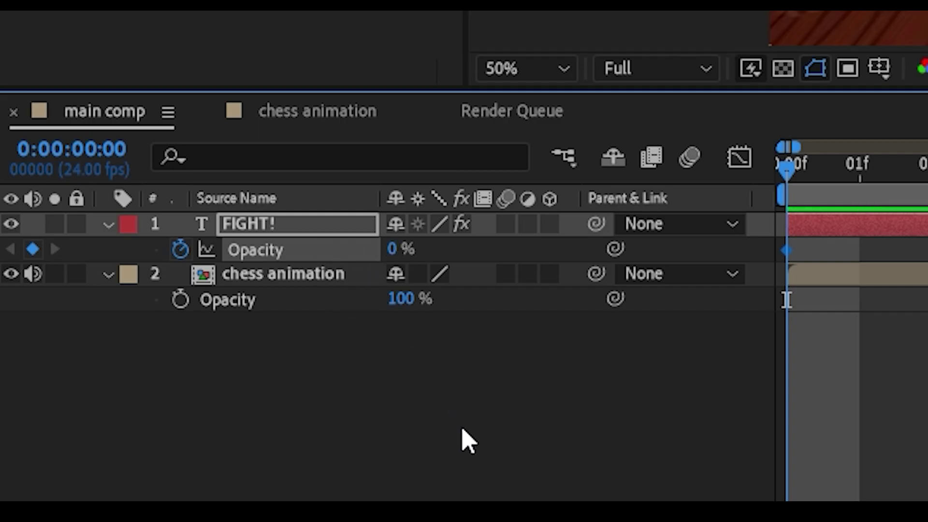
pyautogui.press('space')
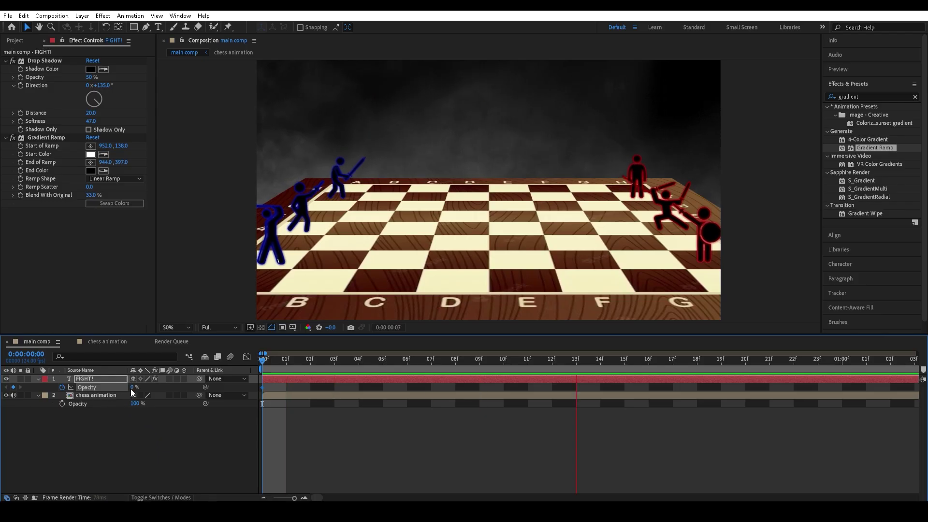
pyautogui.press('space')
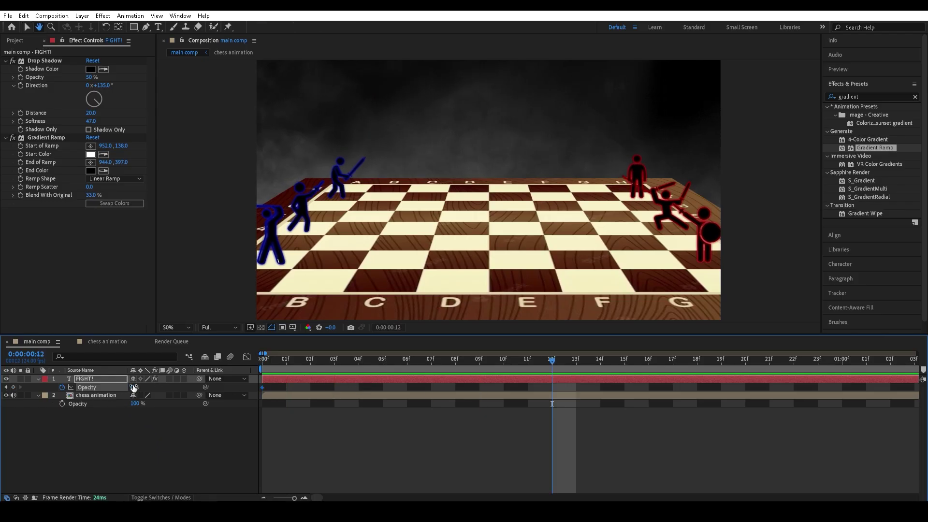
pyautogui.moveTo(133, 387); pyautogui.dragTo(353, 374)
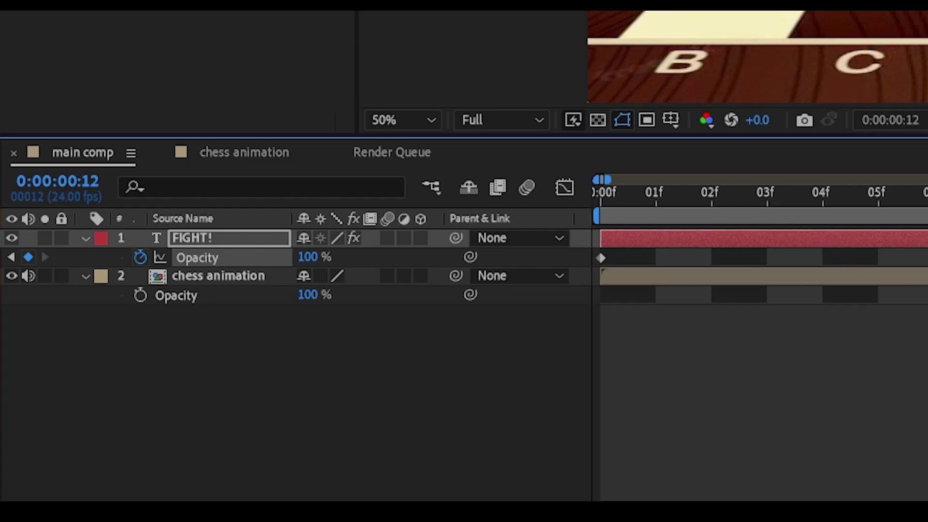
pyautogui.press('space')
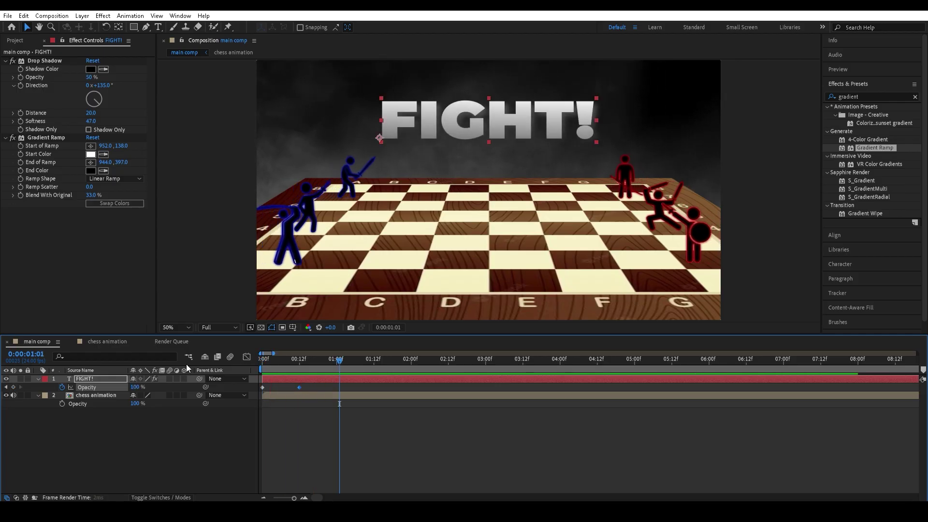
pyautogui.press('space')
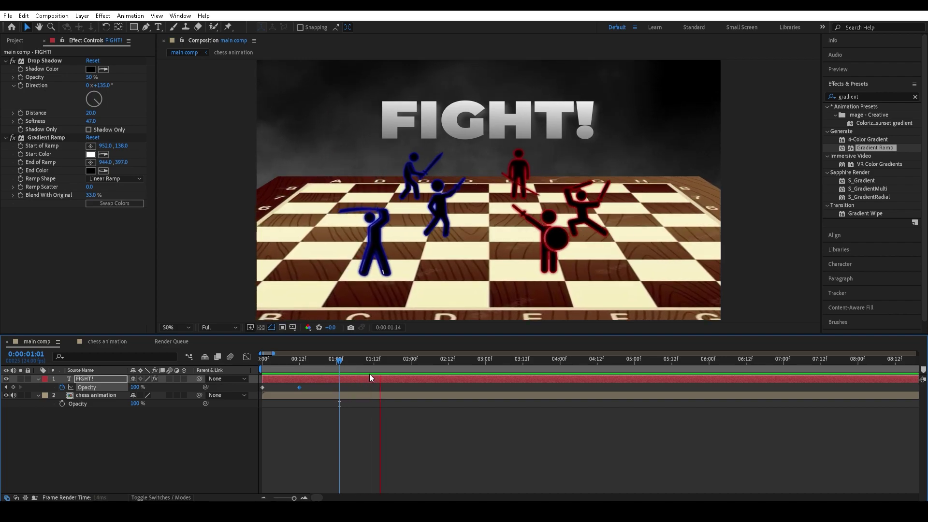
pyautogui.press('space')
pyautogui.moveTo(419, 362); pyautogui.dragTo(264, 365)
pyautogui.press('space')
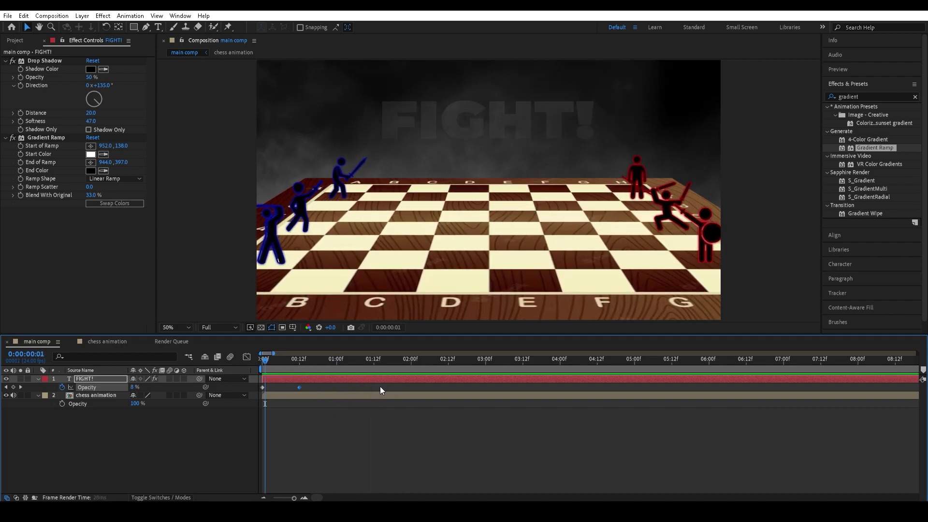
# Fade out the FIGHT! text with Opacity keyframes of 100% at 0:00:01:01 and 0% at 0:00:01:04, and return to the start
pyautogui.moveTo(347, 363); pyautogui.dragTo(339, 363)
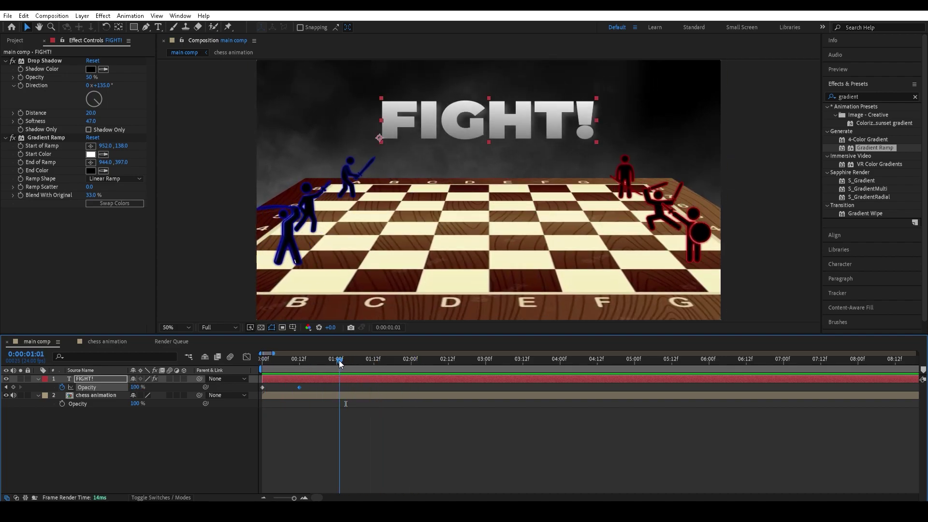
pyautogui.click(94, 379)
pyautogui.click(13, 387)
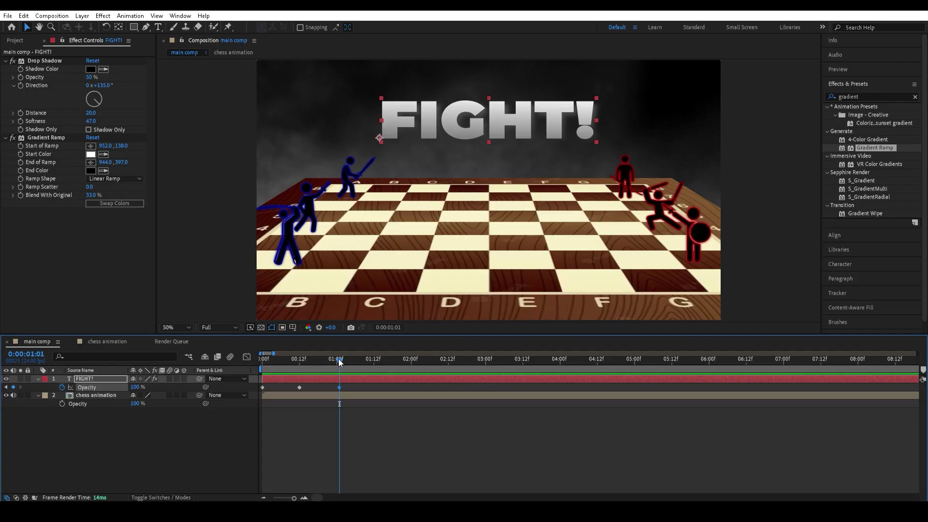
pyautogui.moveTo(340, 361); pyautogui.dragTo(347, 355)
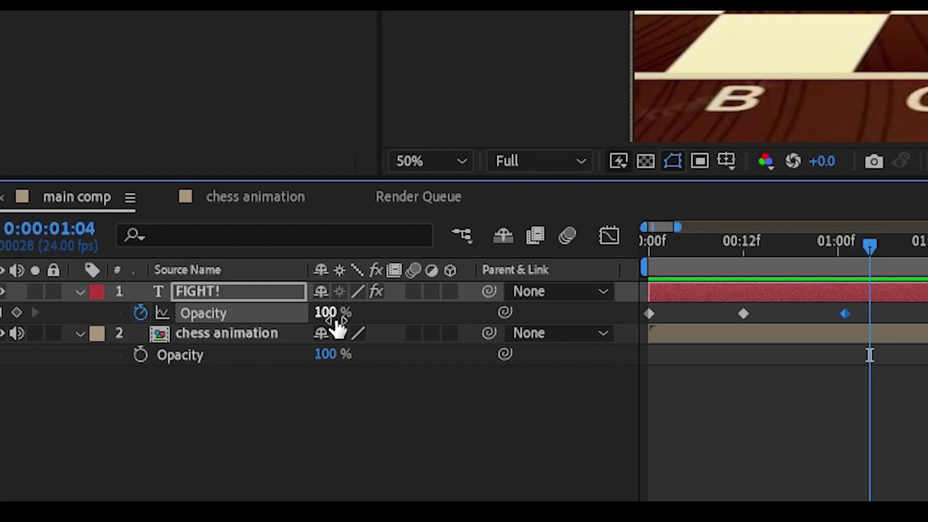
pyautogui.moveTo(136, 387); pyautogui.dragTo(28, 386)
pyautogui.press('Home')
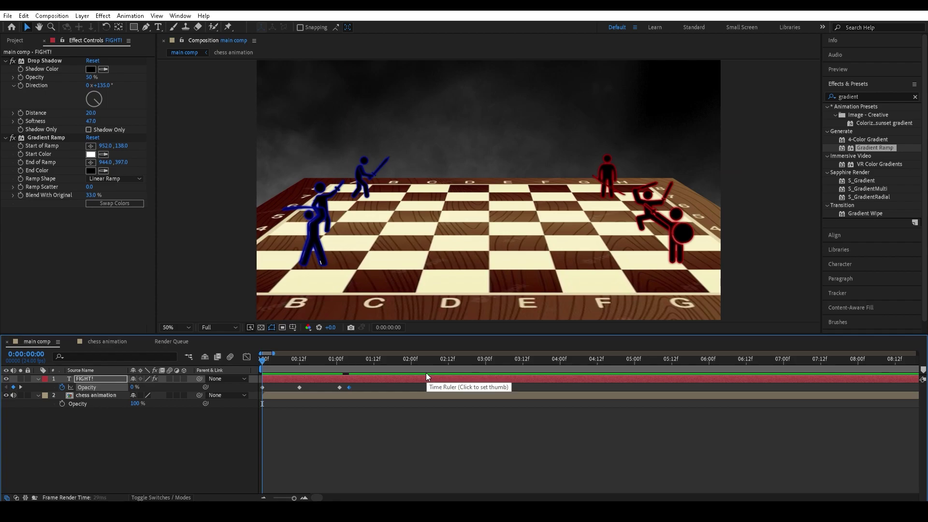